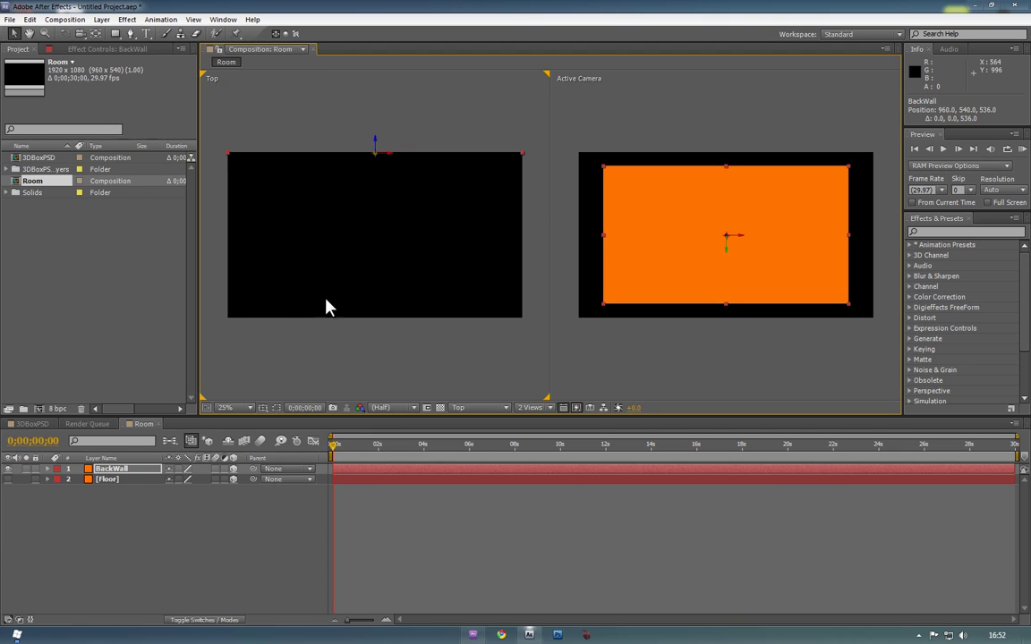
- Duplicate the BackWall layer and name the copy leftwall
key("ctrl+d")
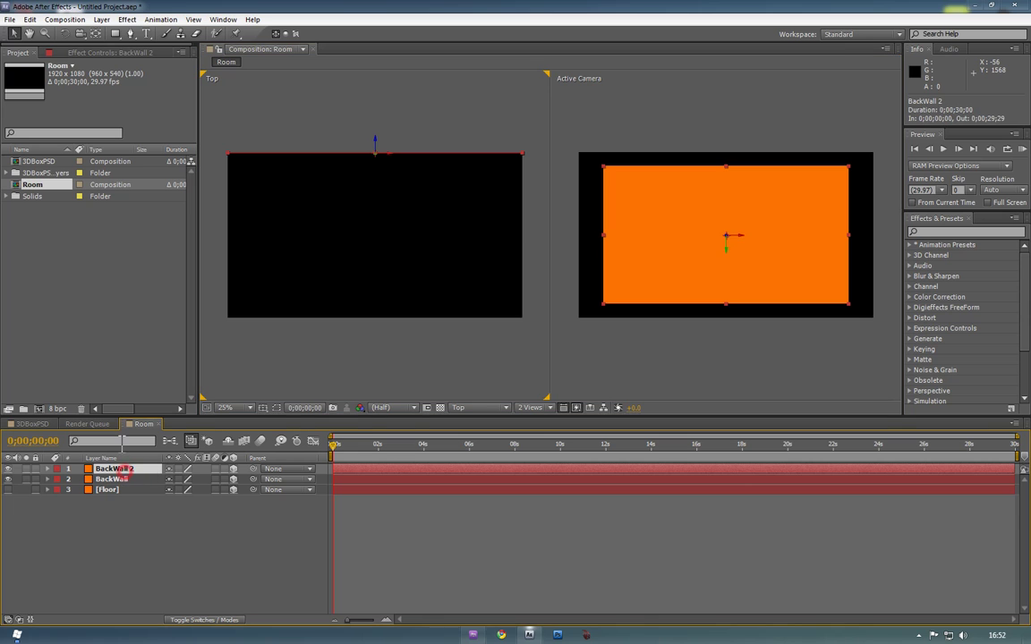
key("Return")
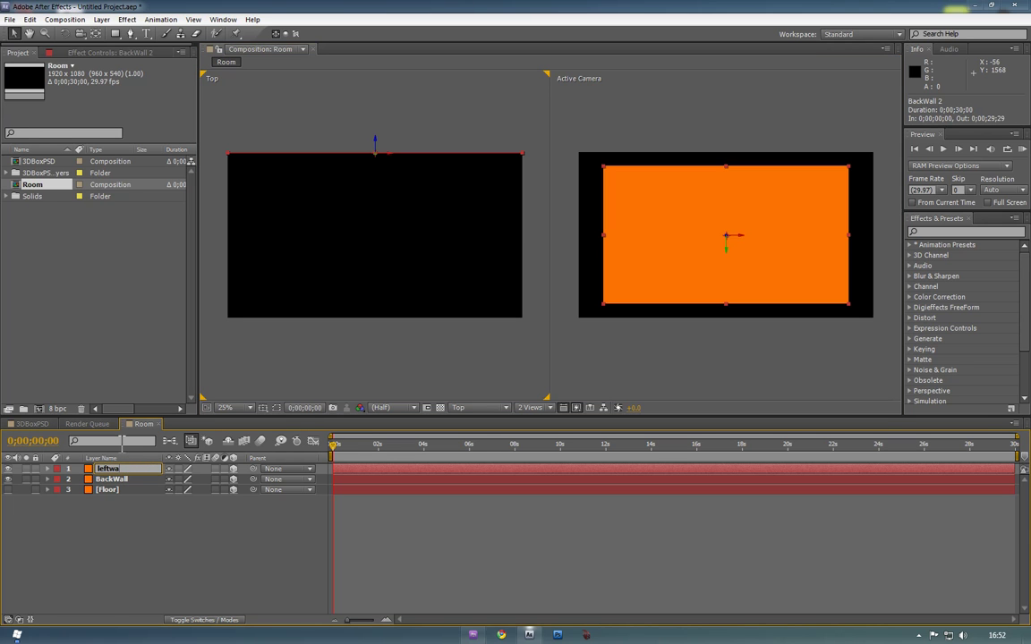
type("leftwall")
key("Return")
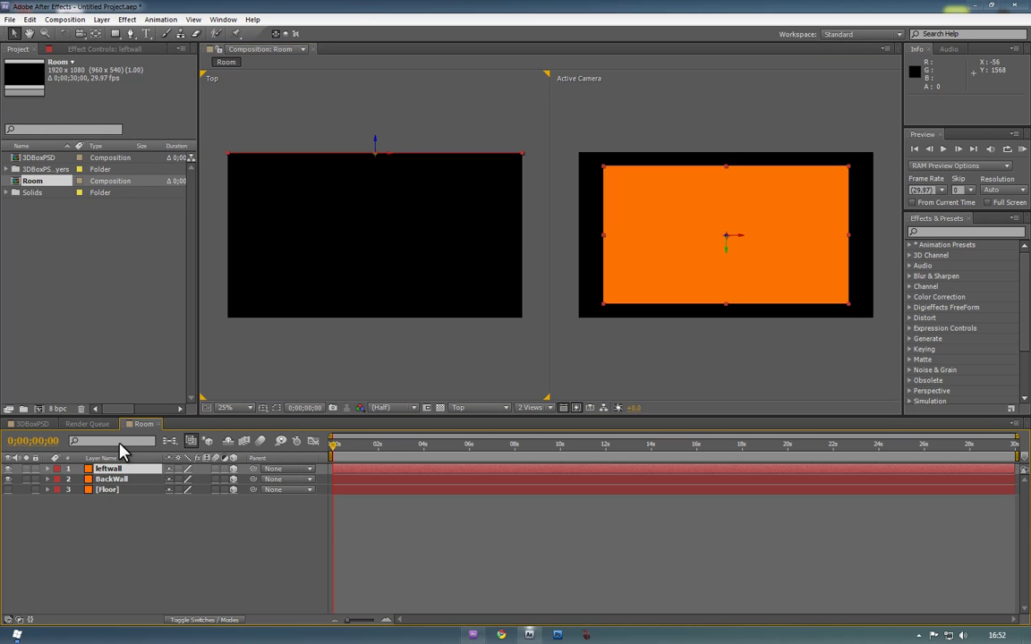
- Rotate leftwall 90° to stand sideways and move it to the room's left edge
left_click(64, 33)
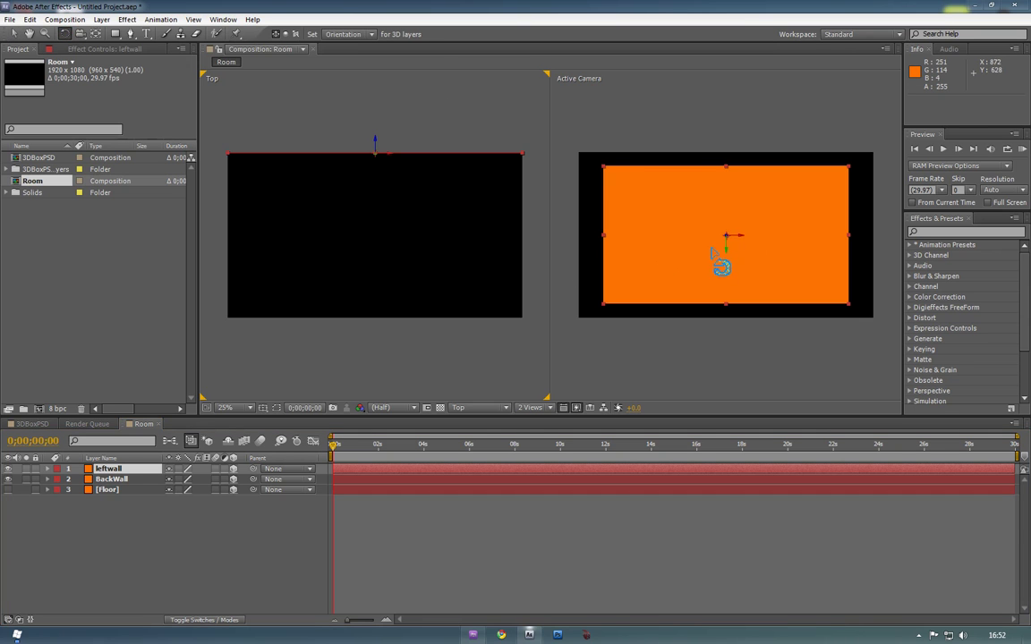
left_click_drag(726, 244, 601, 234)
left_click(13, 33)
left_click_drag(228, 168, 229, 286)
- Duplicate leftwall, rename the copy rightwall, and move it to the right edge at X 1952
key("ctrl+d")
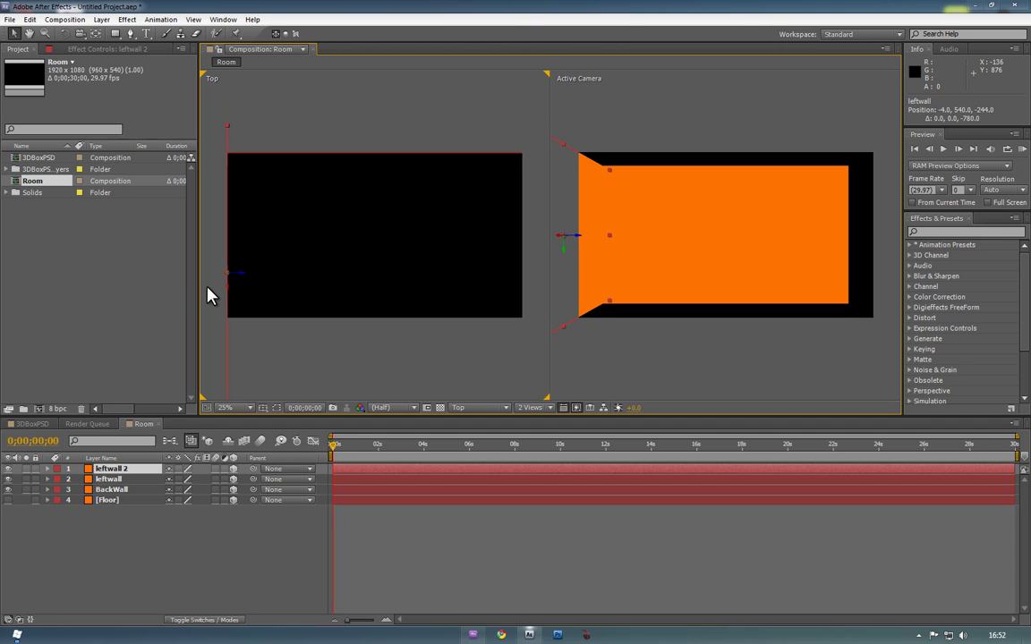
double_click(207, 290)
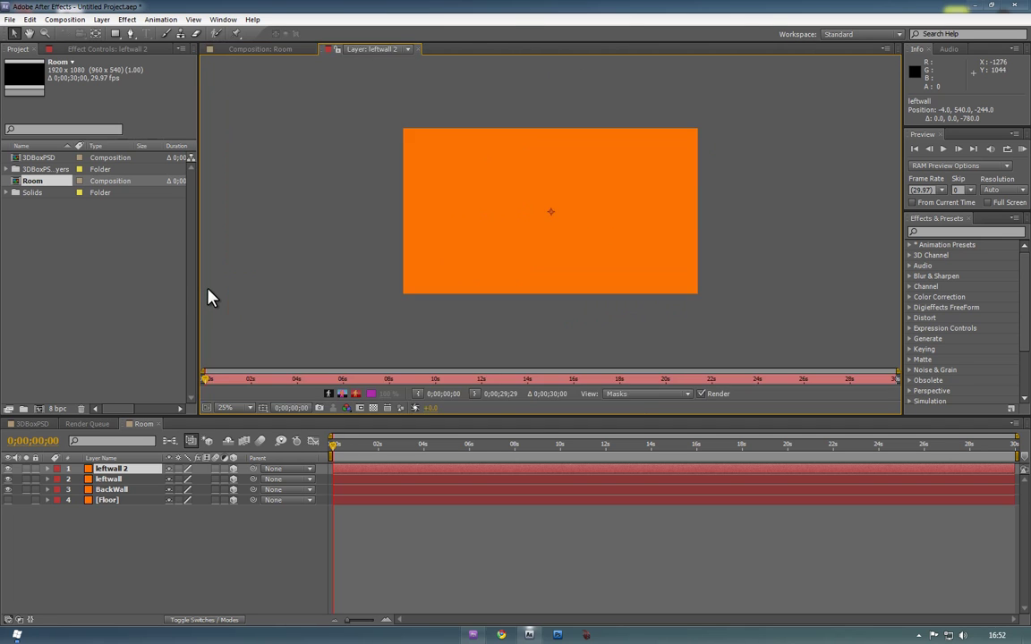
left_click(416, 49)
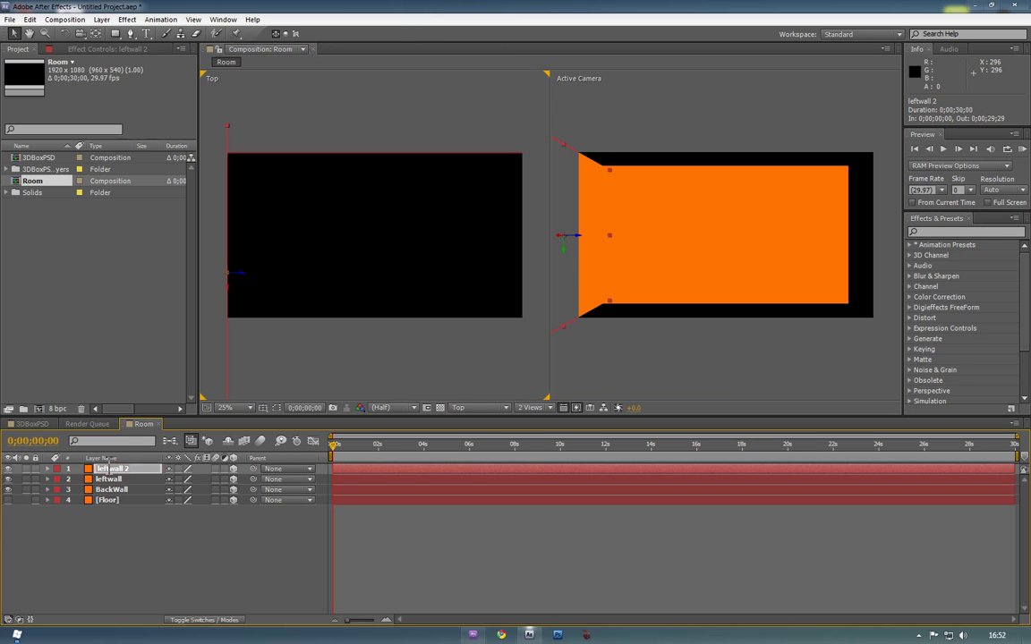
key("Return")
left_click(141, 573)
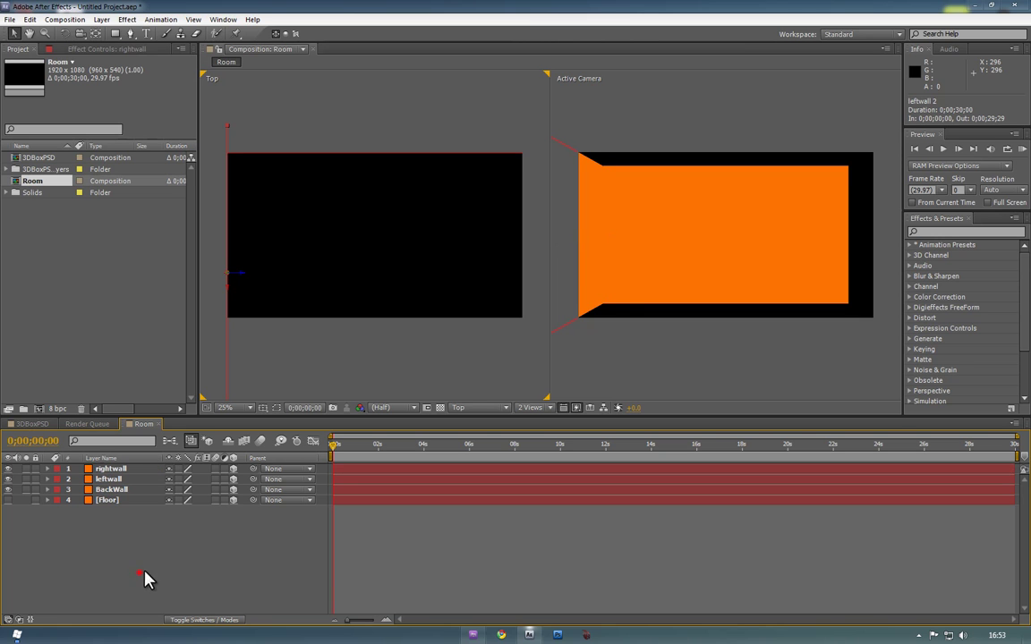
left_click(132, 471)
left_click_drag(581, 238, 874, 265)
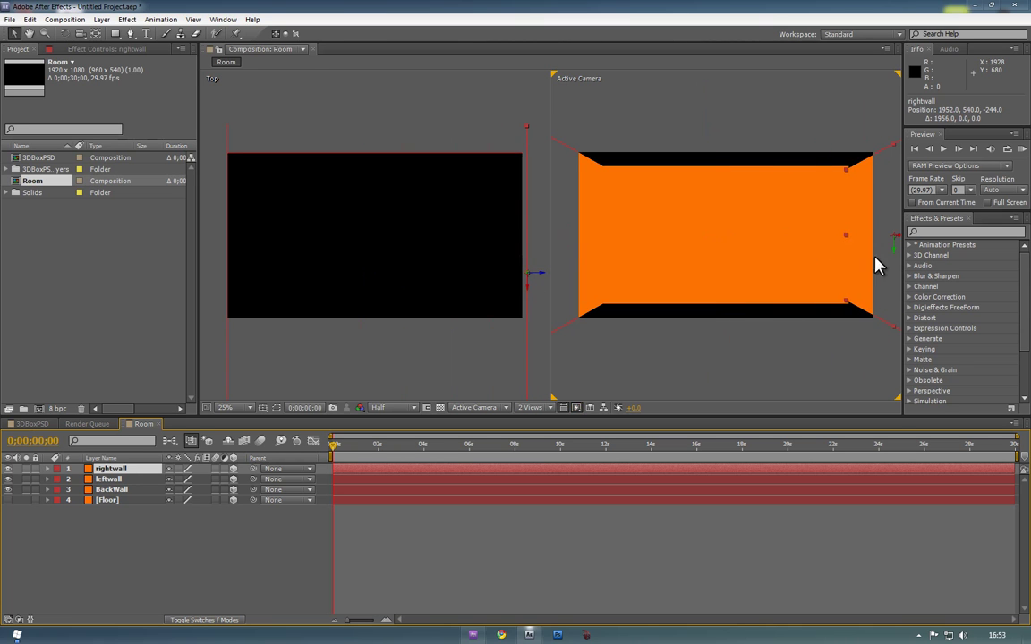
- Delete a stray rightwall copy and duplicate the Floor layer, adjusting the copies' visibility
key("ctrl+d")
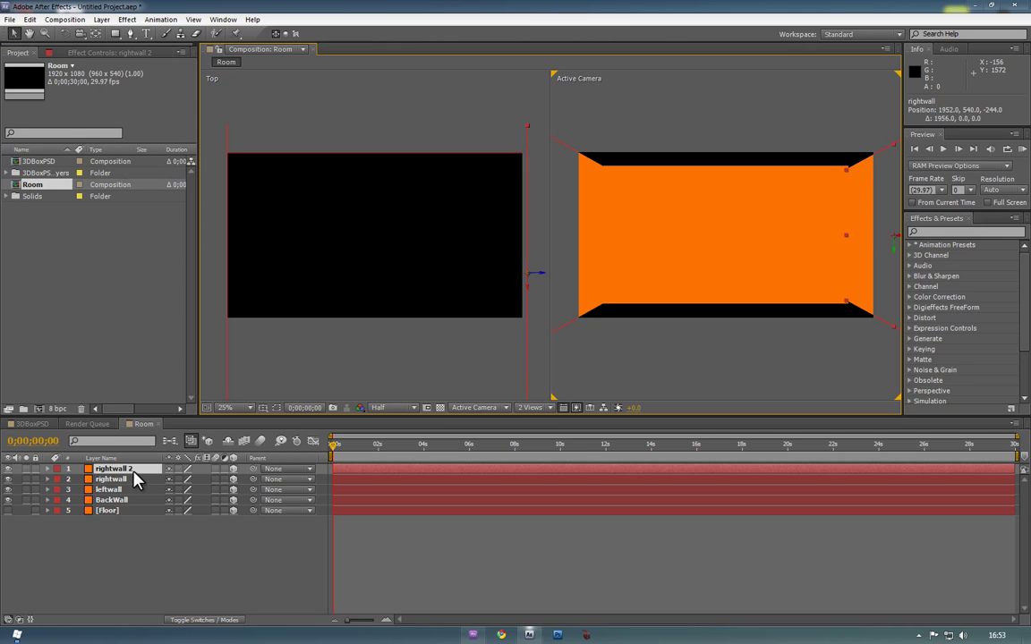
key("Delete")
left_click(108, 502)
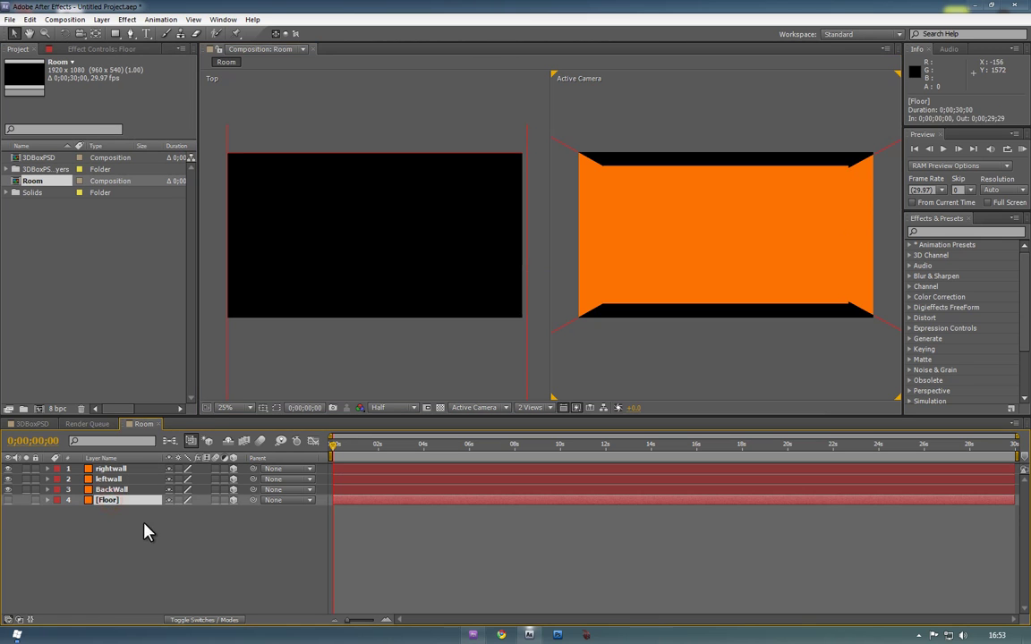
key("ctrl+d")
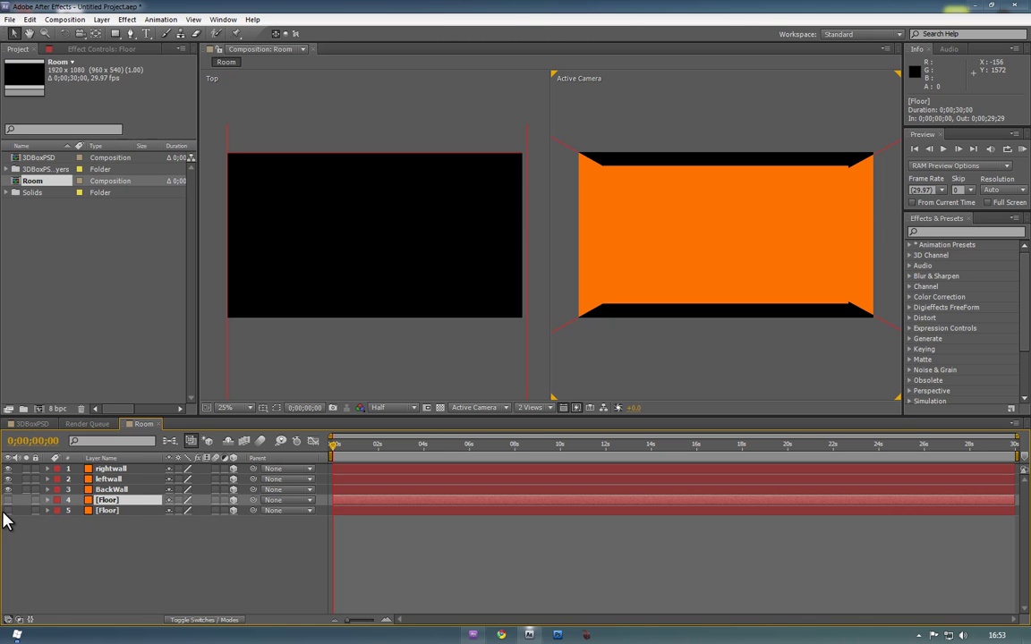
left_click(8, 510)
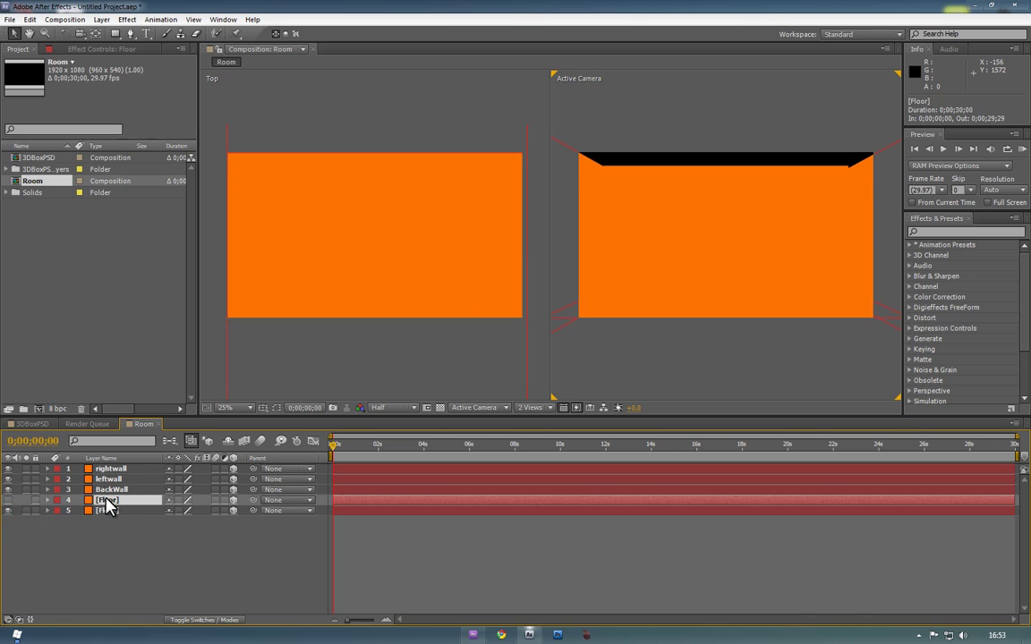
left_click(8, 511)
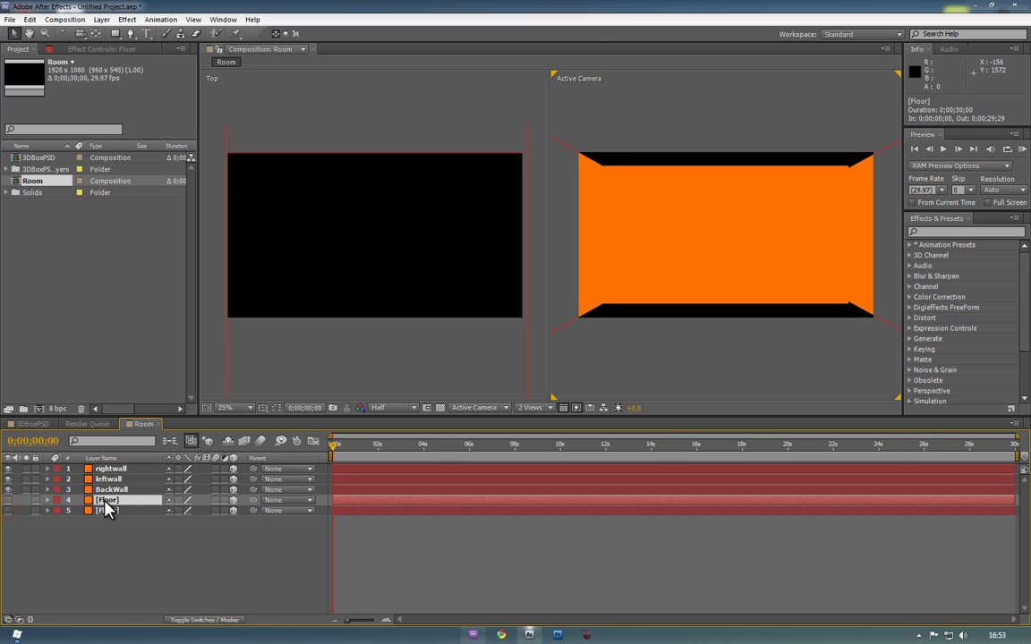
- Rename the floor copy roof, make it visible, and raise it to the room's top at Y 52
key("Return")
type("roof")
left_click(86, 573)
left_click(107, 501)
left_click(10, 500)
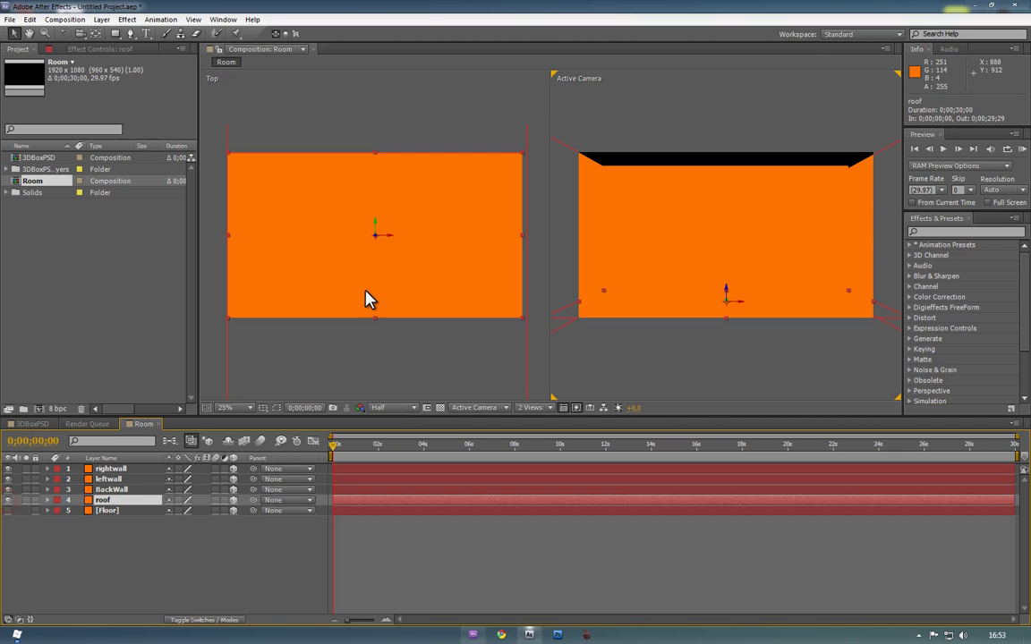
left_click_drag(726, 290, 729, 152)
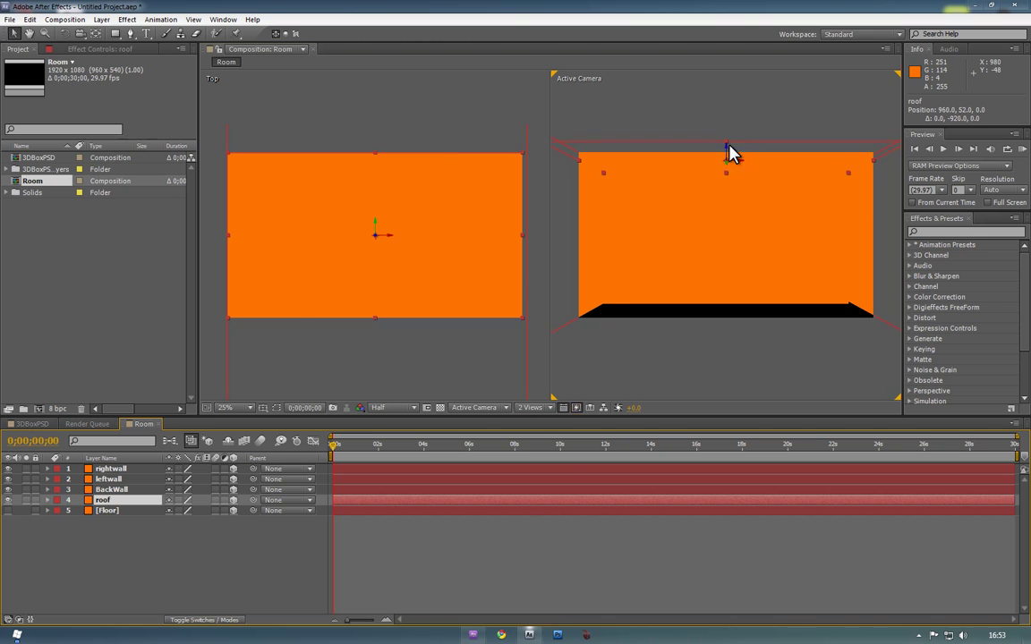
left_click(7, 521)
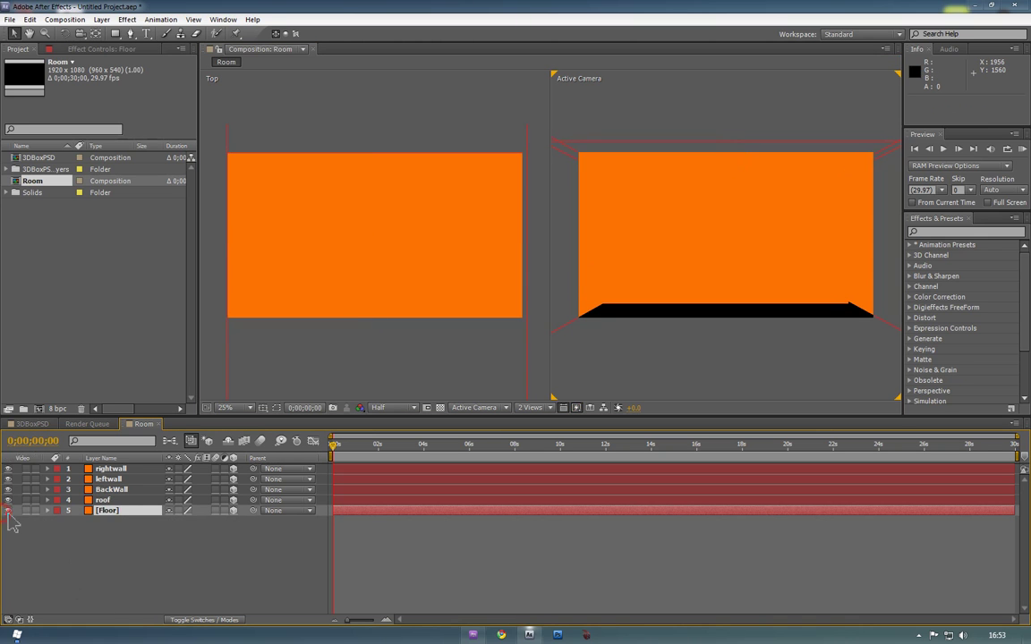
left_click(116, 511)
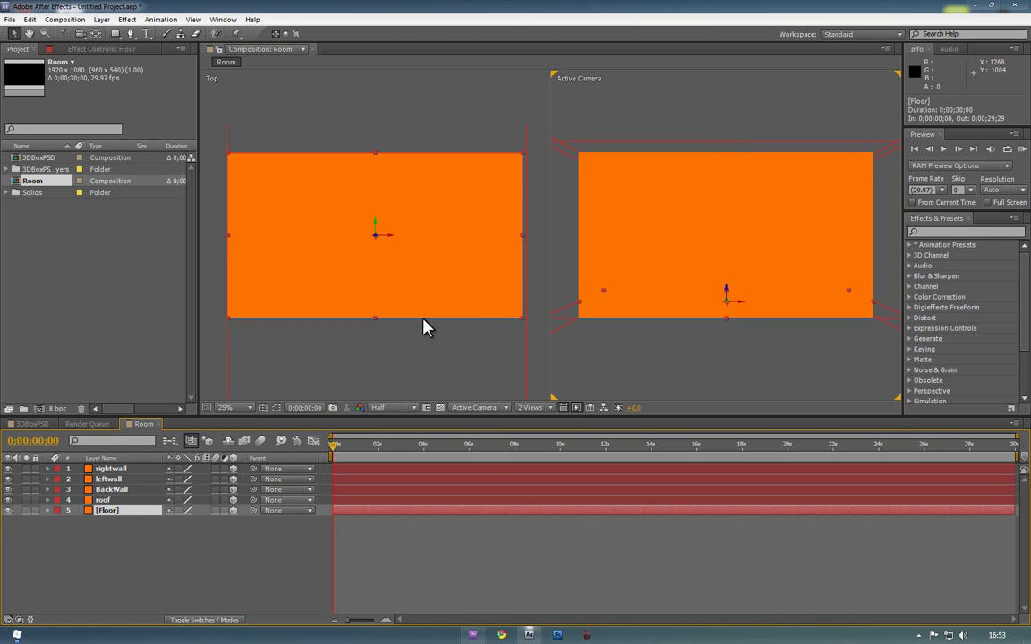
- Stretch the Floor's scale to 100, 241, 100% and lock all five room layers
scroll(423, 319, "down", 5)
scroll(412, 322, "up", 3)
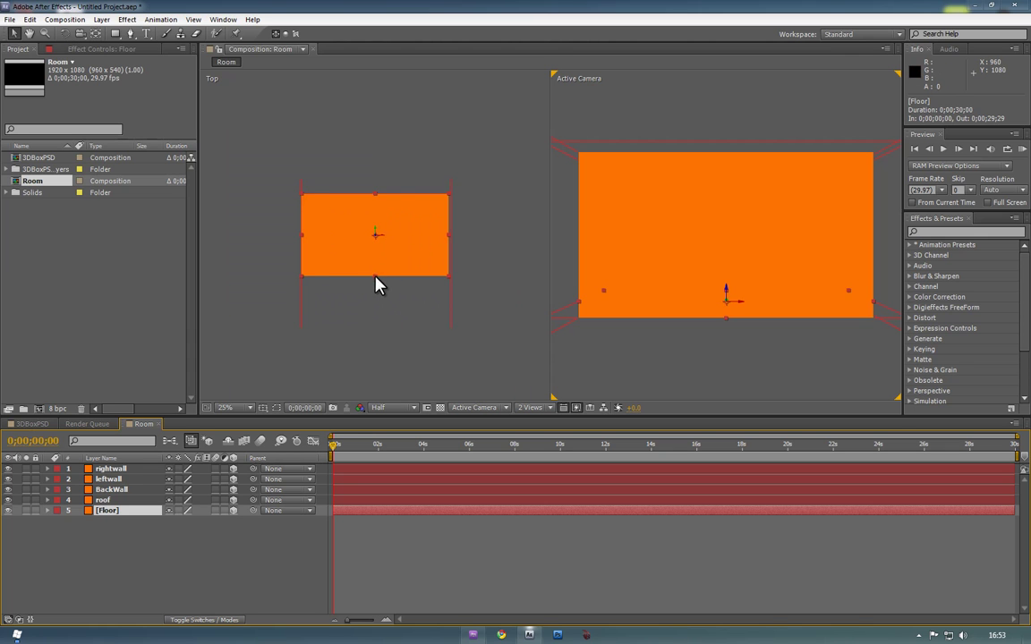
left_click_drag(376, 277, 362, 330)
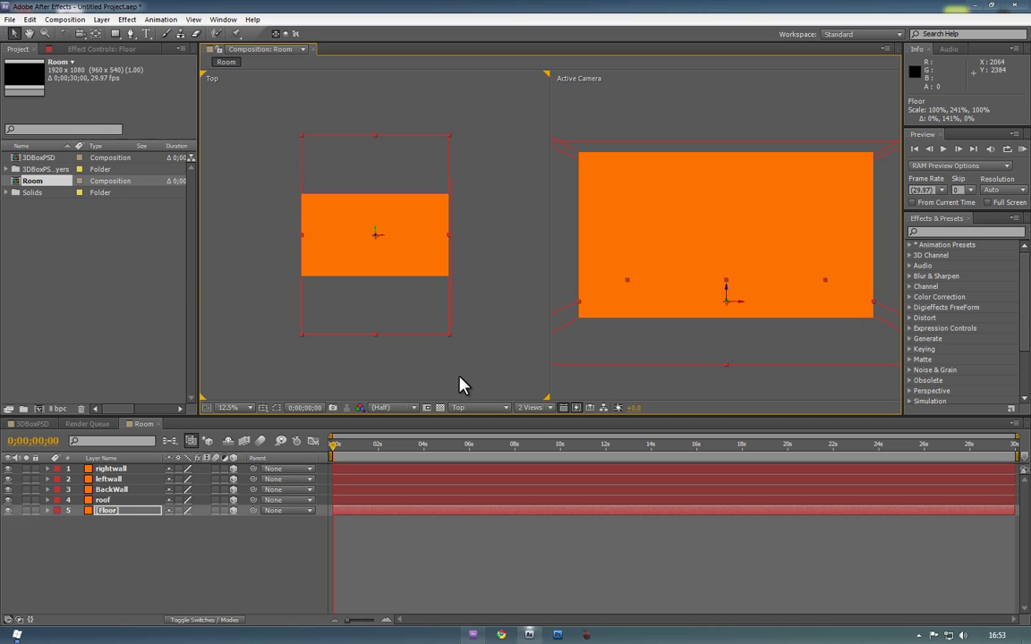
left_click_drag(36, 469, 39, 524)
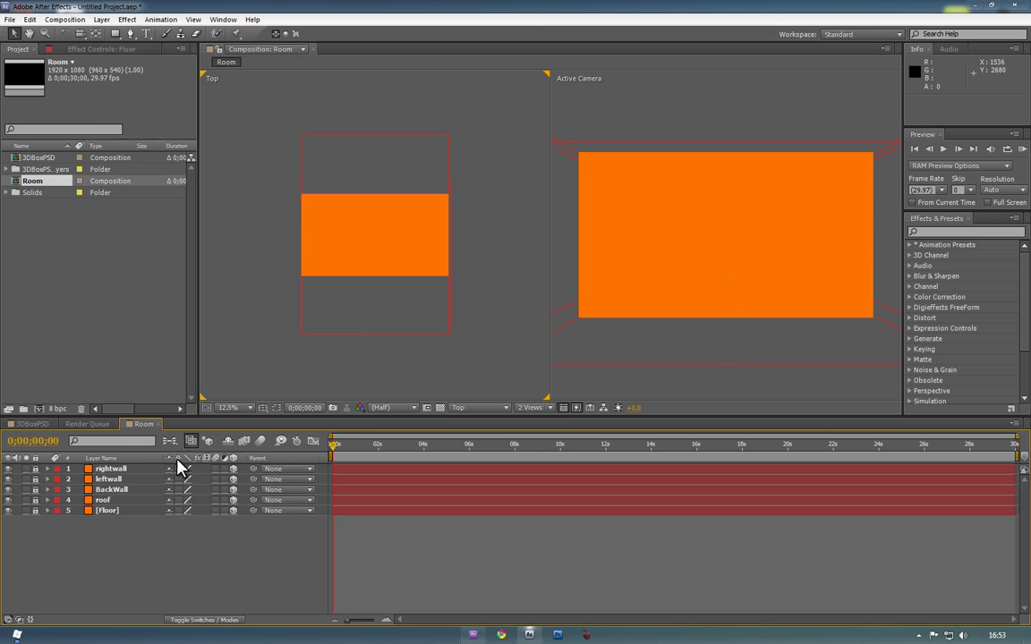
- Add a new spot light layer named LeftLight
right_click(82, 546)
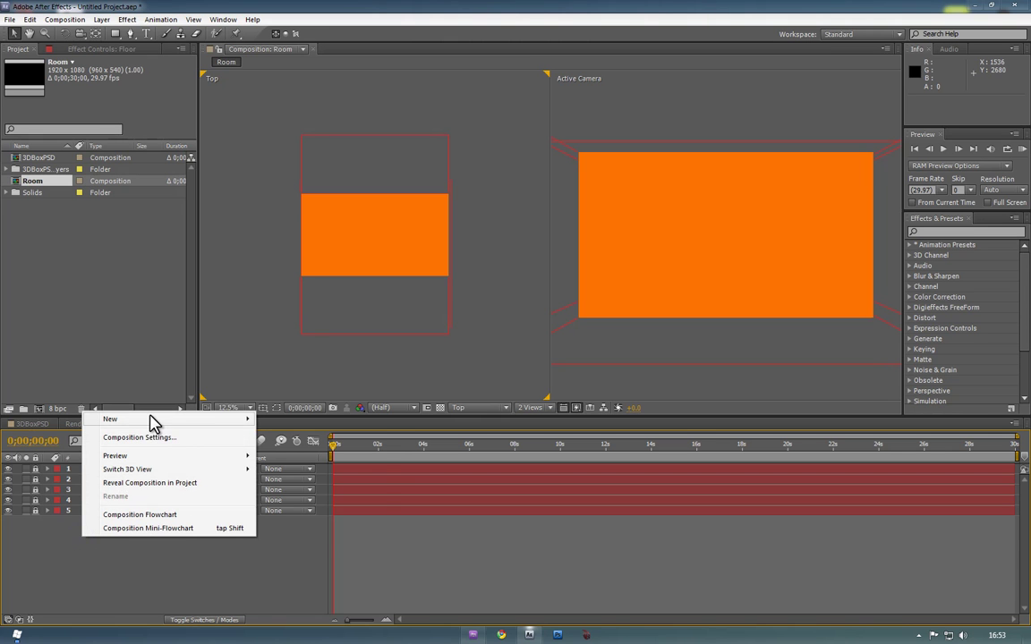
mouse_move(157, 421)
left_click(285, 466)
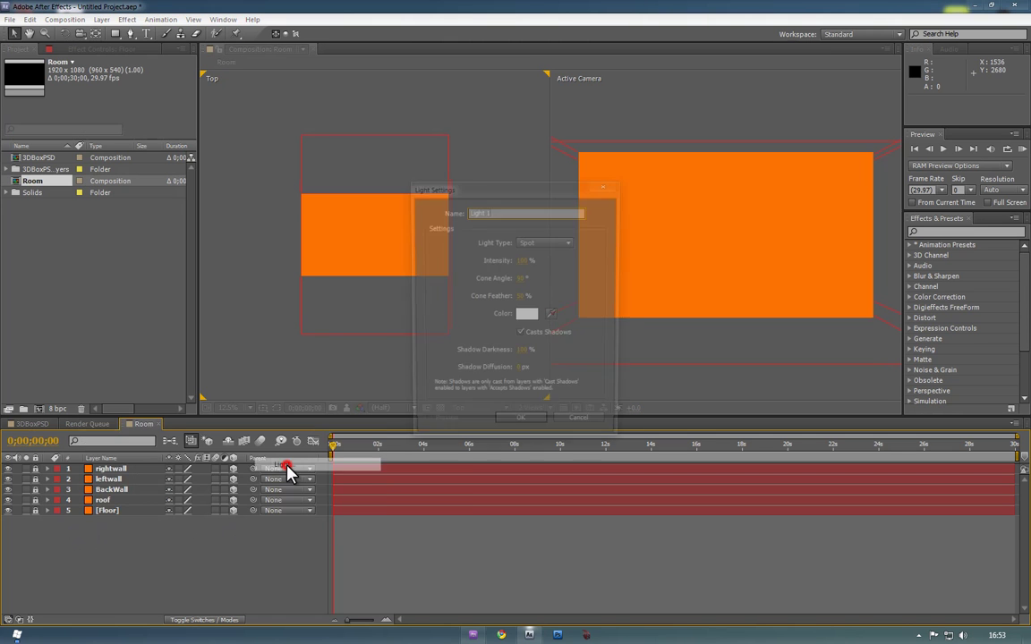
left_click(519, 426)
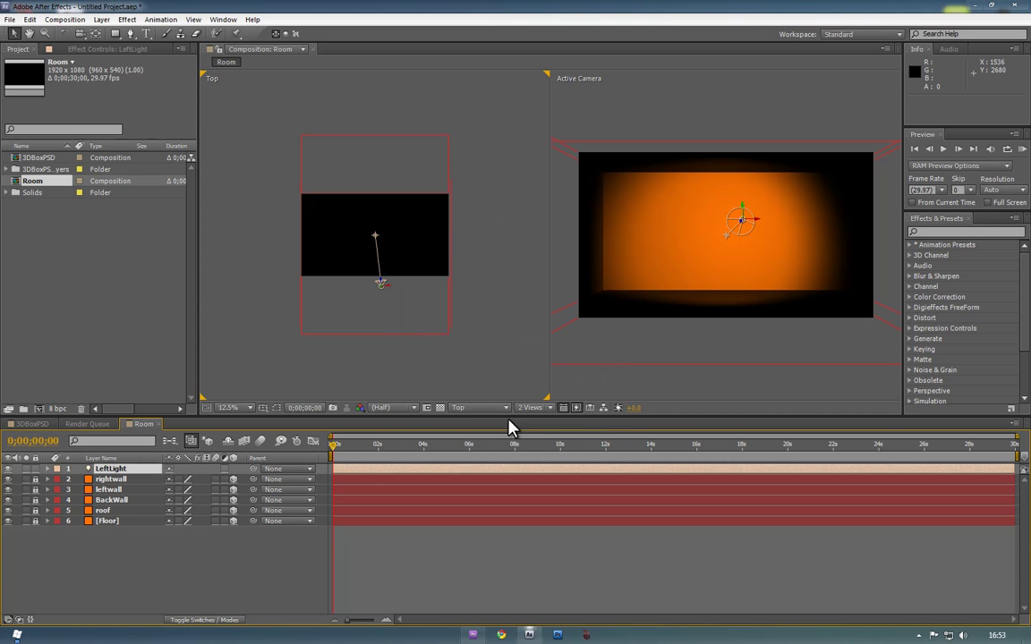
- Position LeftLight high in the room aimed at the back wall, then duplicate it as LeftLight 2
left_click_drag(384, 285, 438, 278)
left_click_drag(428, 231, 381, 226)
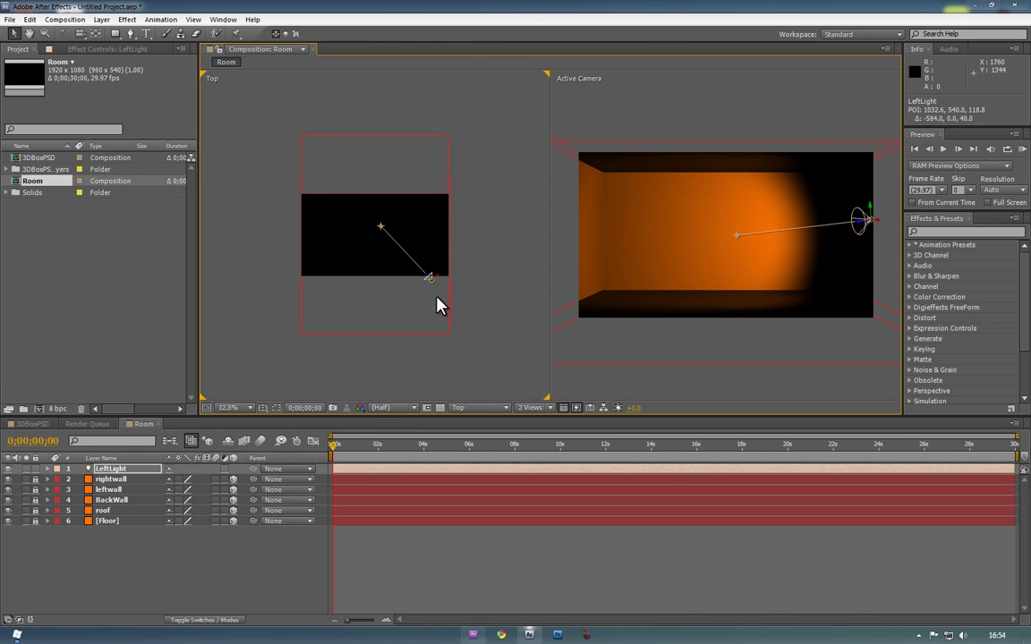
mouse_move(431, 281)
left_mouse_down()
mouse_move(428, 306)
mouse_move(442, 312)
mouse_move(431, 282)
mouse_move(438, 287)
left_mouse_up()
left_click_drag(396, 240, 386, 240)
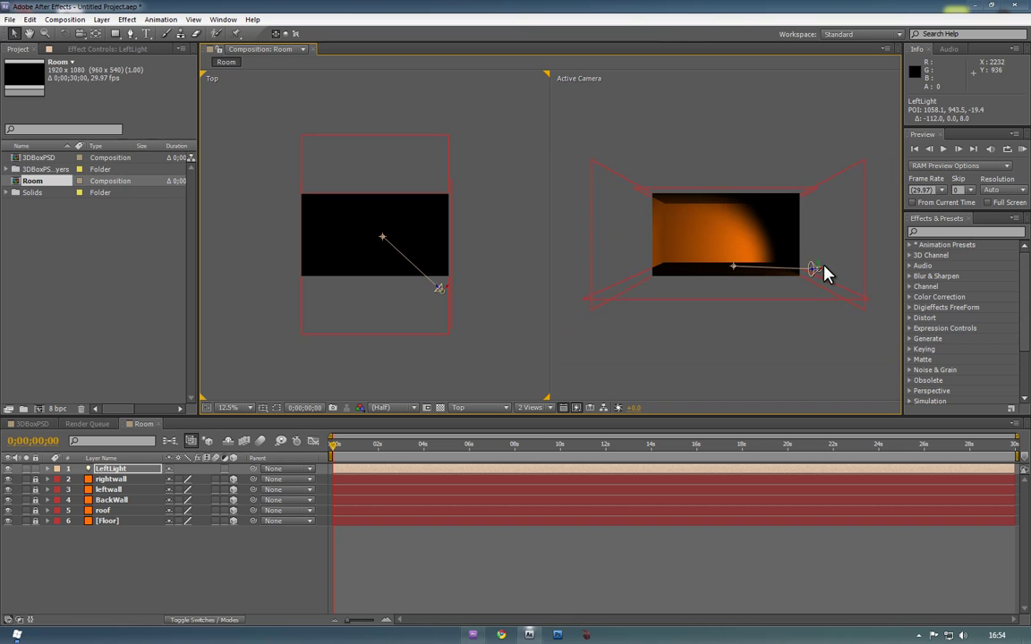
left_click_drag(817, 270, 810, 228)
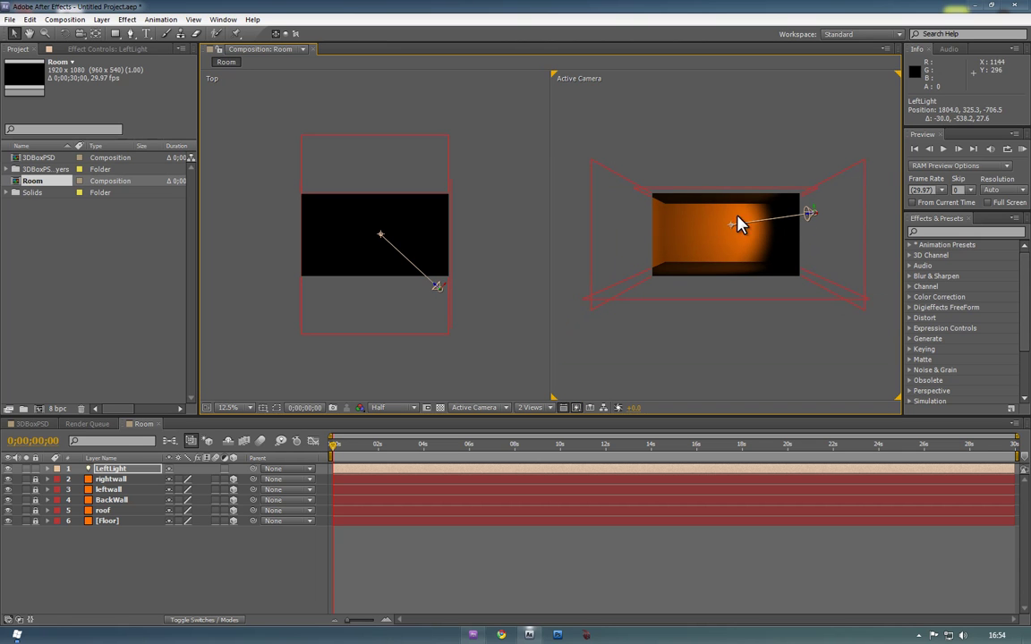
left_click_drag(732, 227, 708, 254)
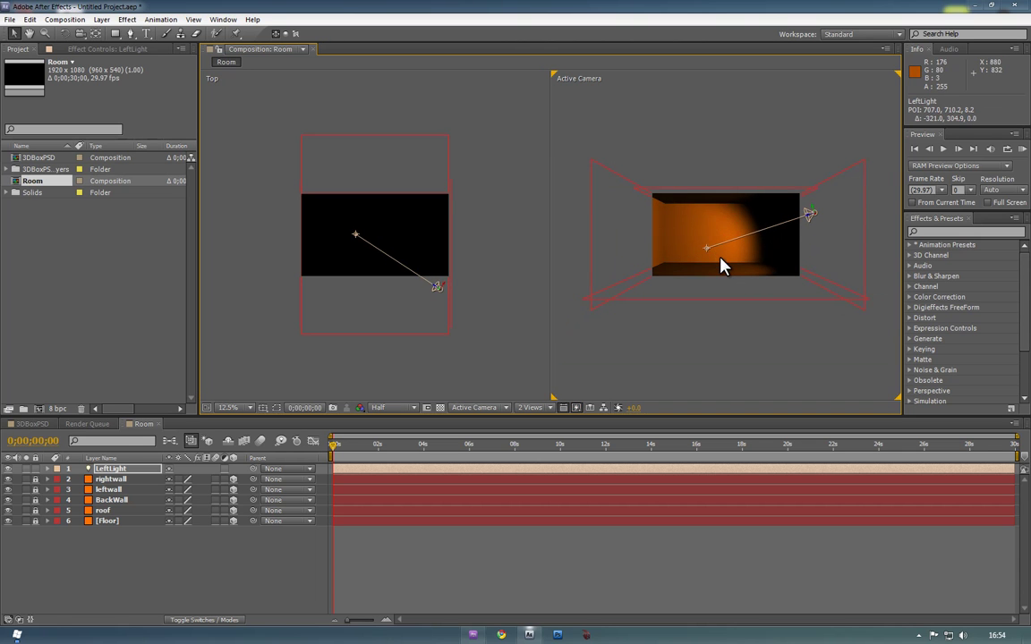
key("ctrl+d")
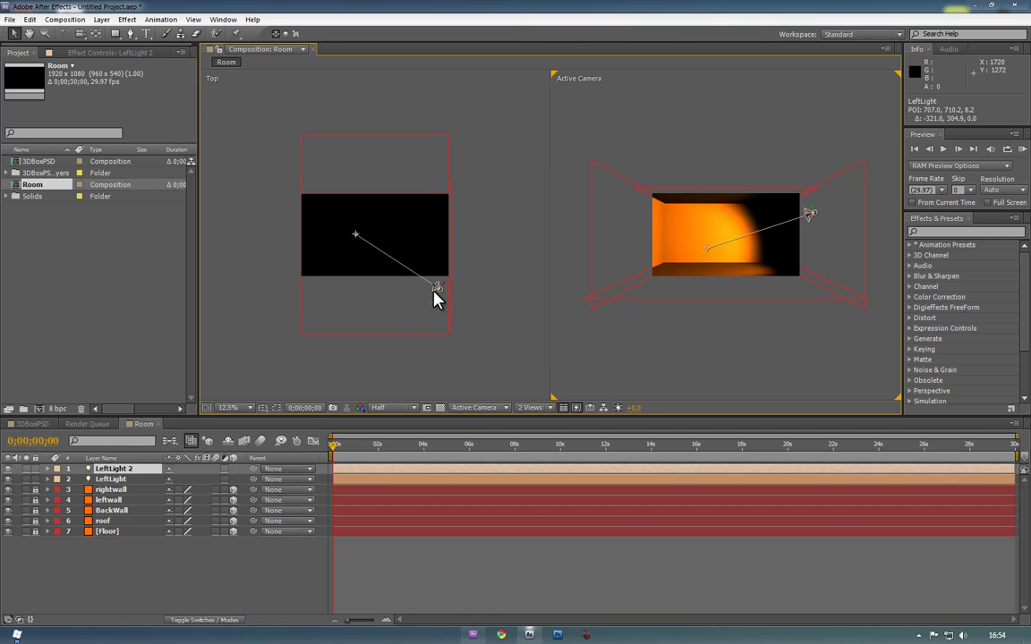
- Move LeftLight 2 to the room's left side and aim it at the back wall's middle
left_click_drag(437, 287, 417, 244)
left_click_drag(422, 340, 342, 228)
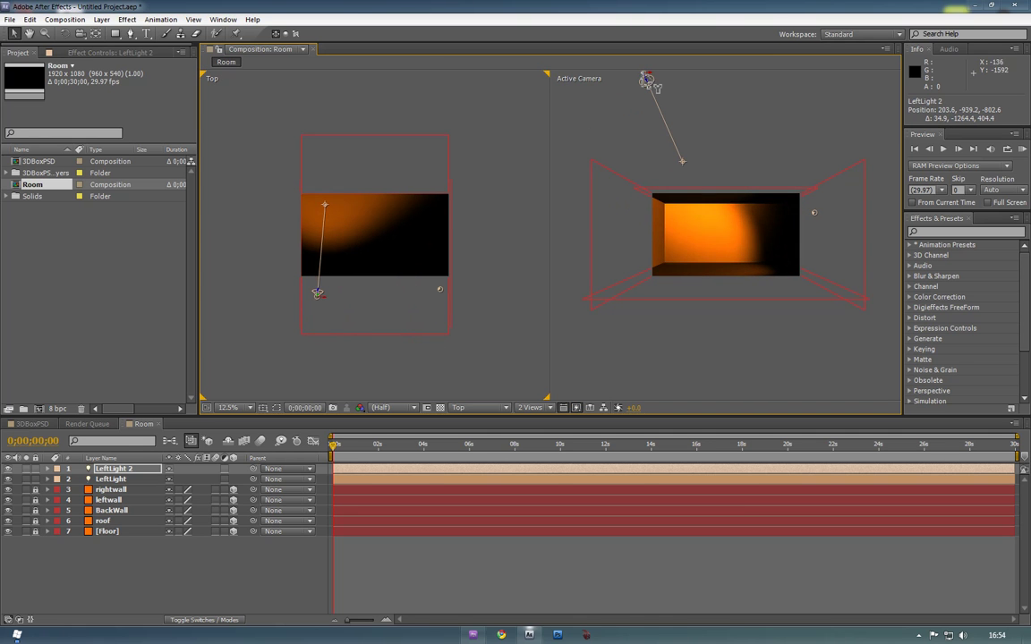
left_click_drag(644, 80, 631, 208)
left_click_drag(325, 208, 436, 231)
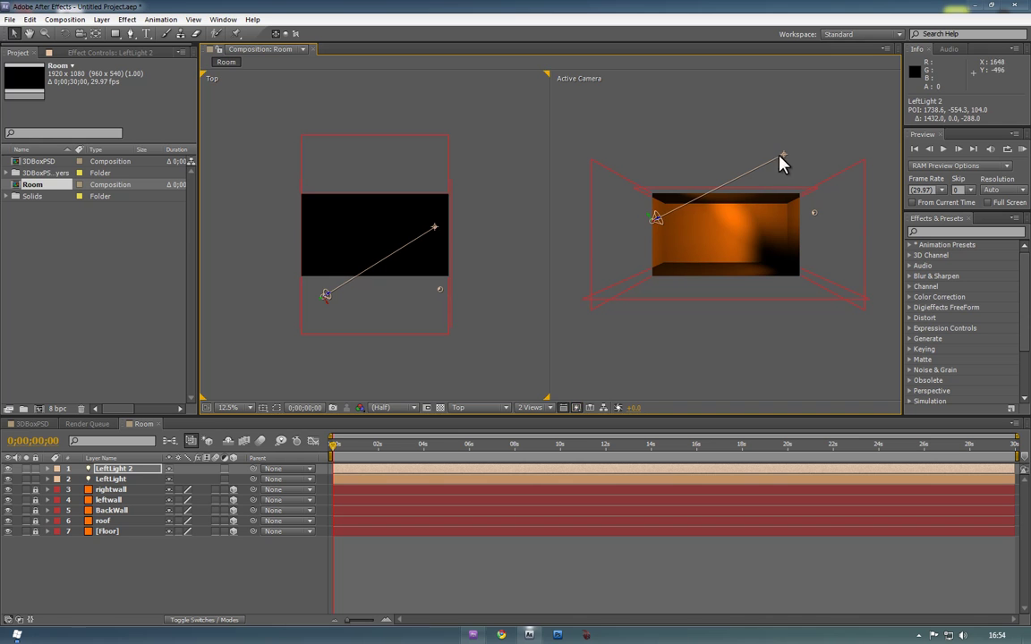
left_click_drag(783, 155, 776, 251)
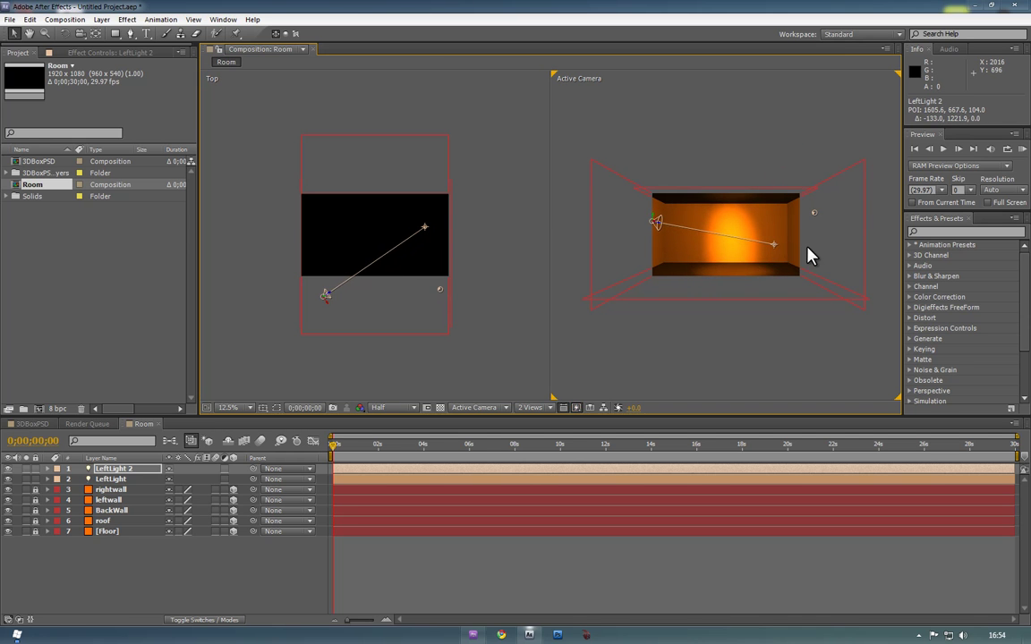
- Select the original LeftLight and start renaming it as the right light
left_click(115, 479)
left_click(115, 469)
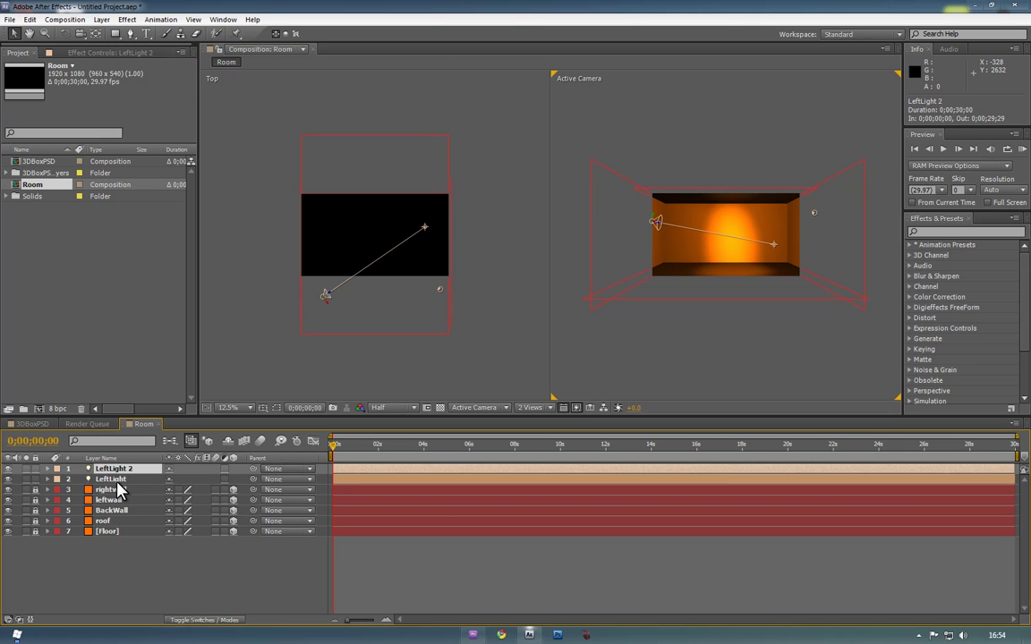
left_click(115, 479)
key("Return")
type("rightlight")
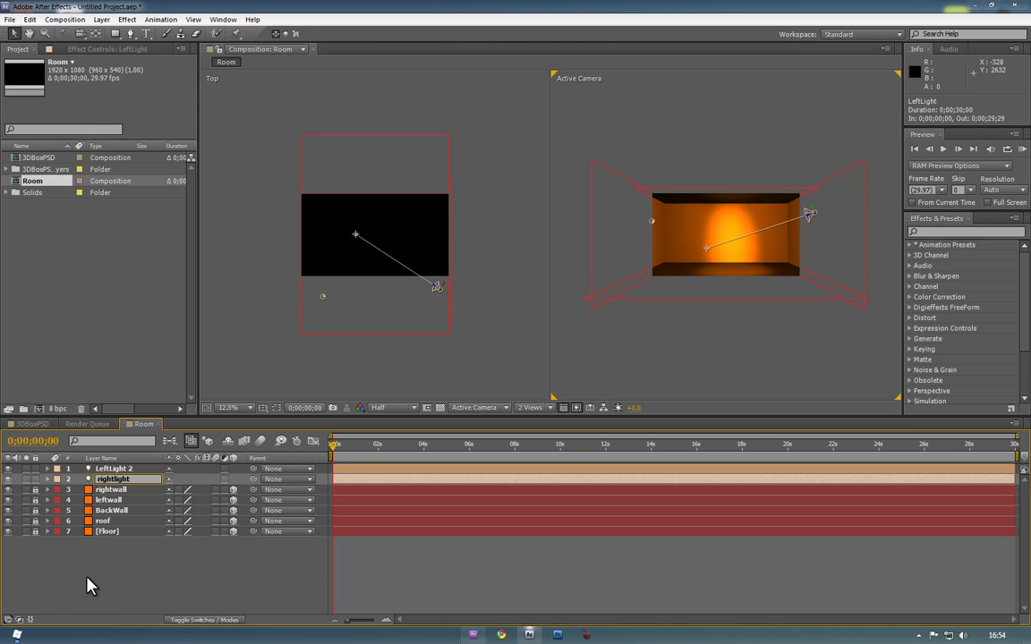
- Commit the rightlight name and switch to a single, zoomed-in Active Camera view
left_click(90, 579)
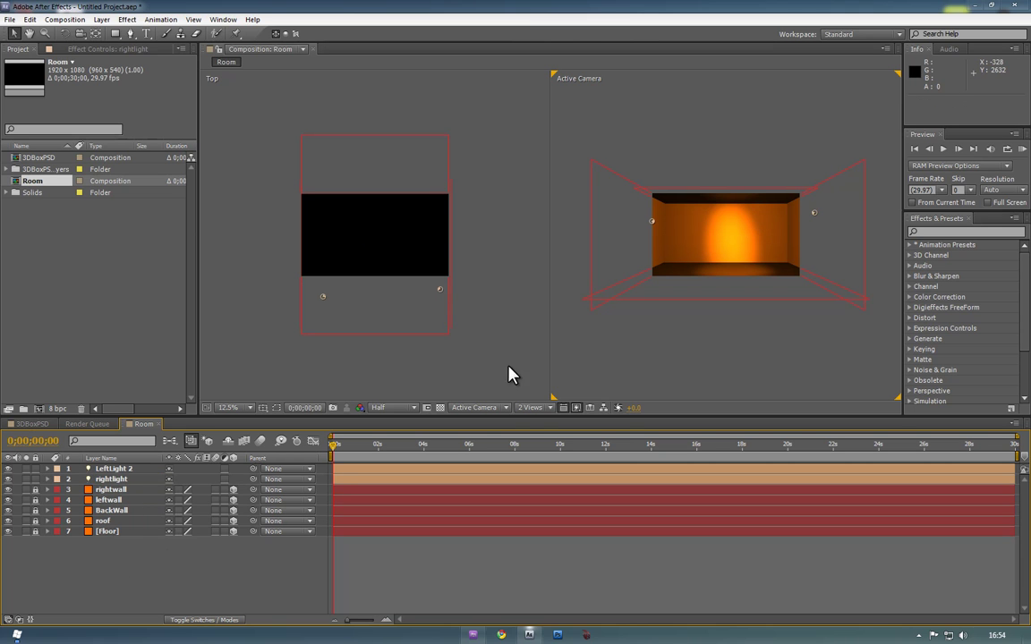
left_click(531, 407)
left_click(533, 422)
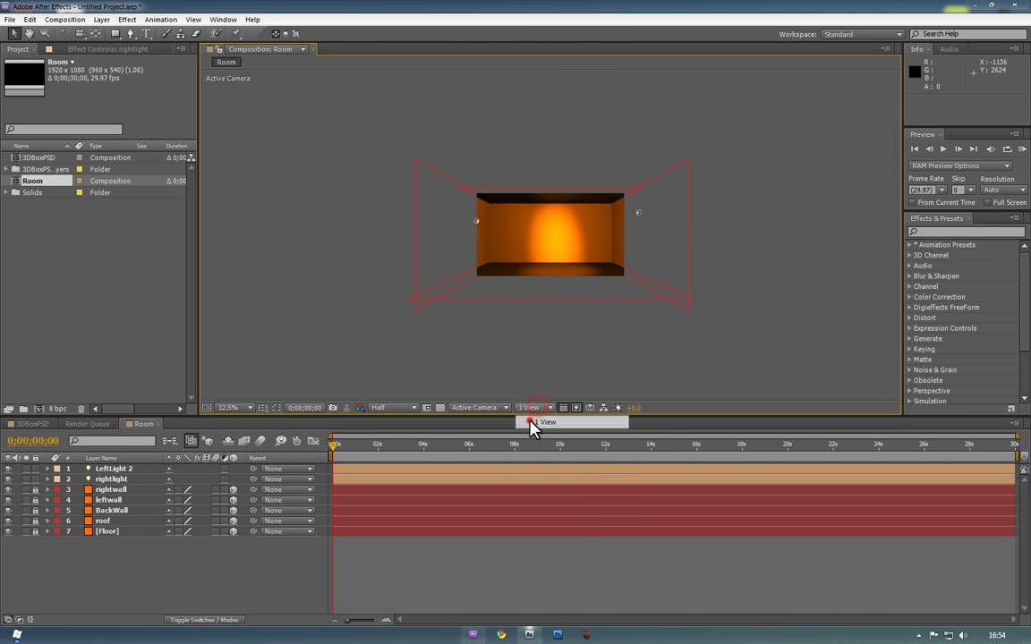
key("period")
key("grave")
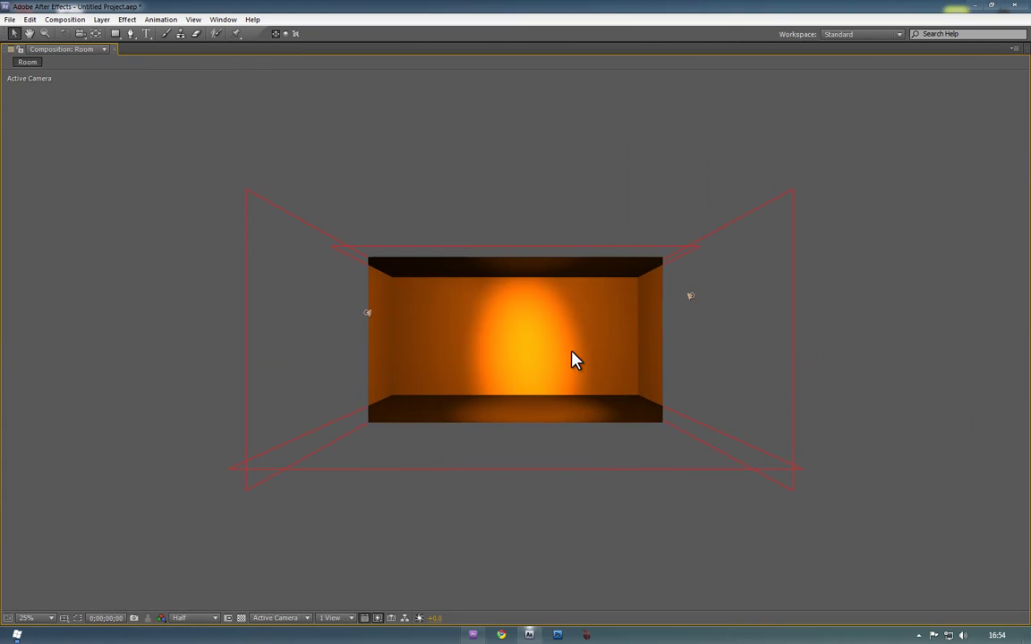
key("period")
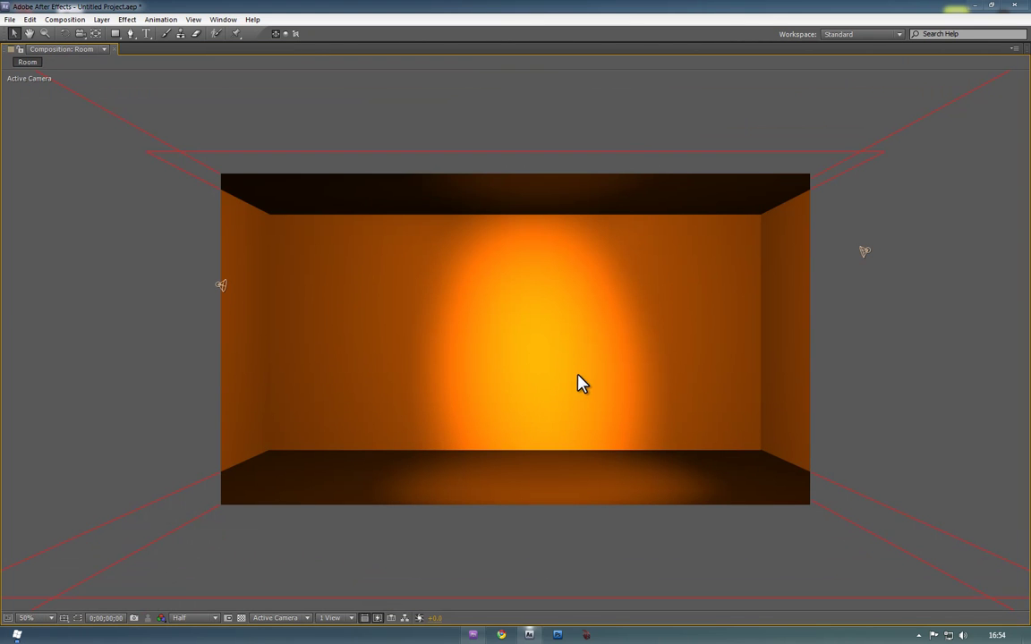
key("grave")
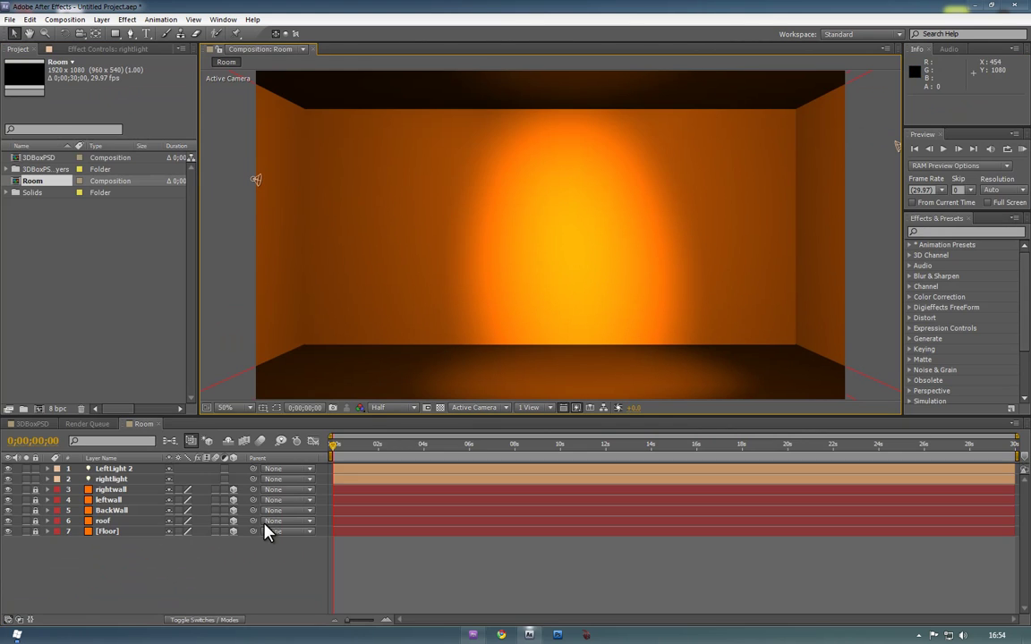
- Drag the 3DBoxPSD composition into the Room timeline and scale the crate to about 41%
left_click(36, 158)
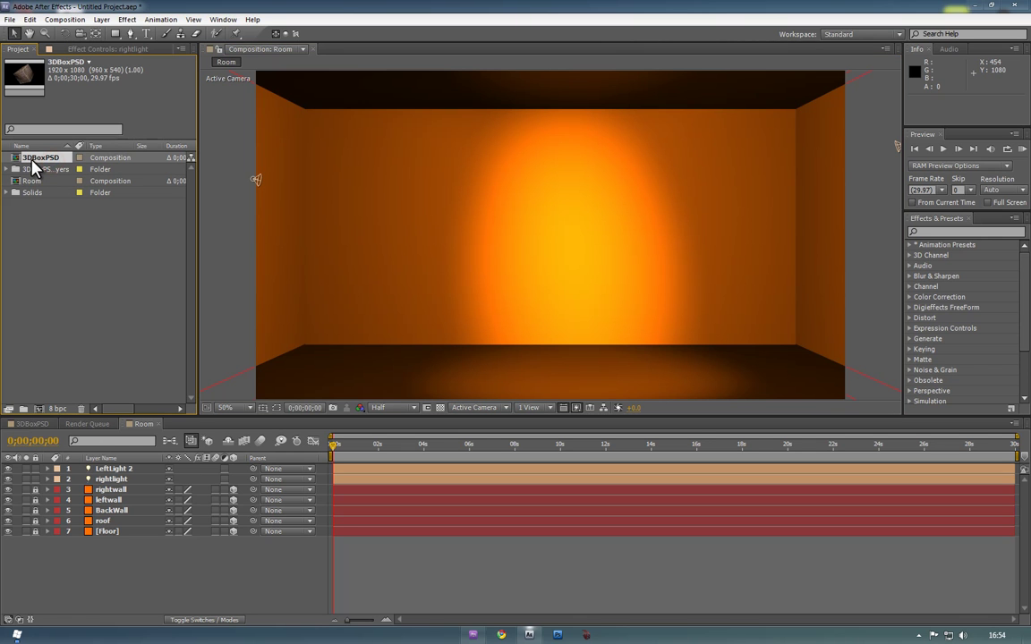
left_click_drag(32, 167, 119, 473)
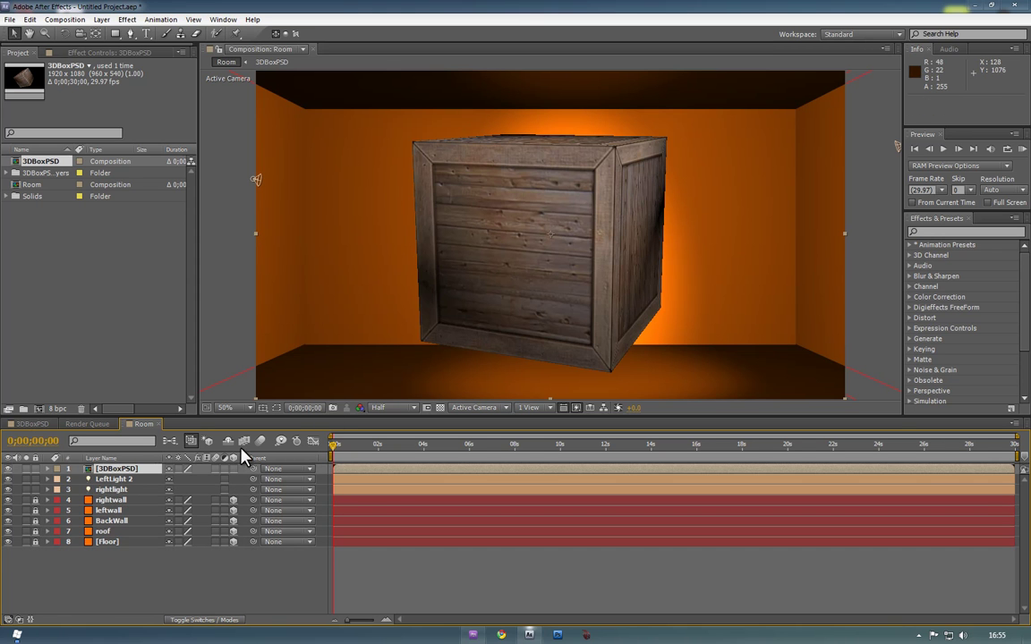
scroll(457, 309, "down", 2)
scroll(470, 299, "up", 1)
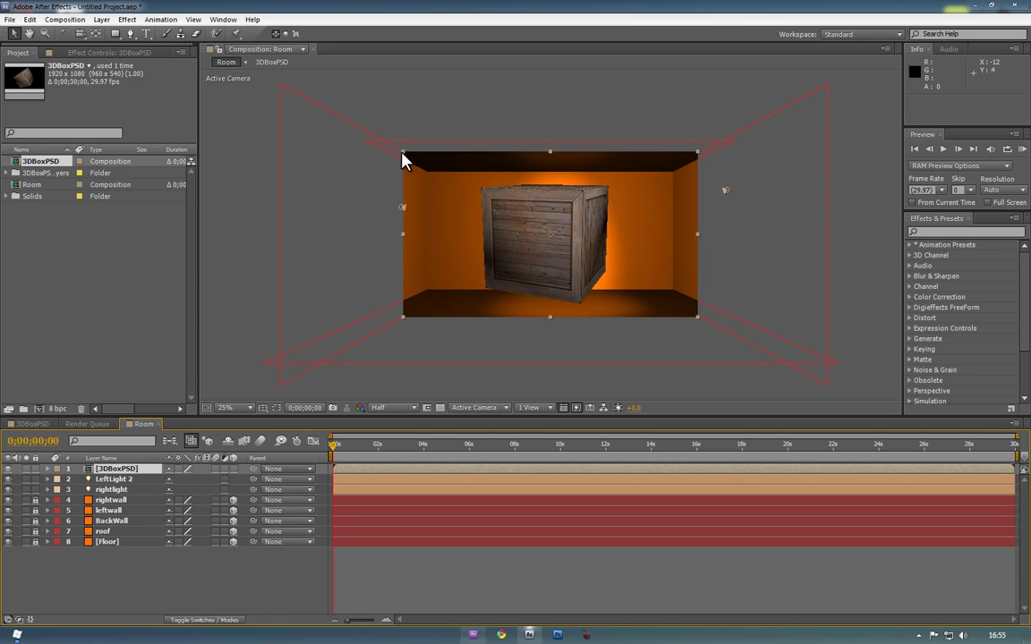
left_click_drag(404, 159, 490, 203)
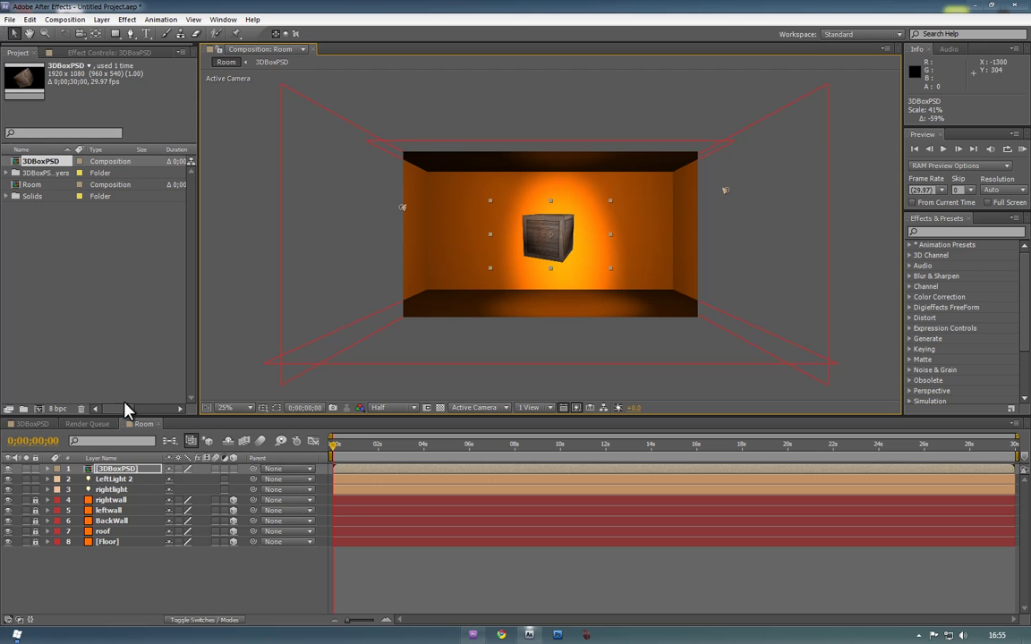
left_click(368, 448)
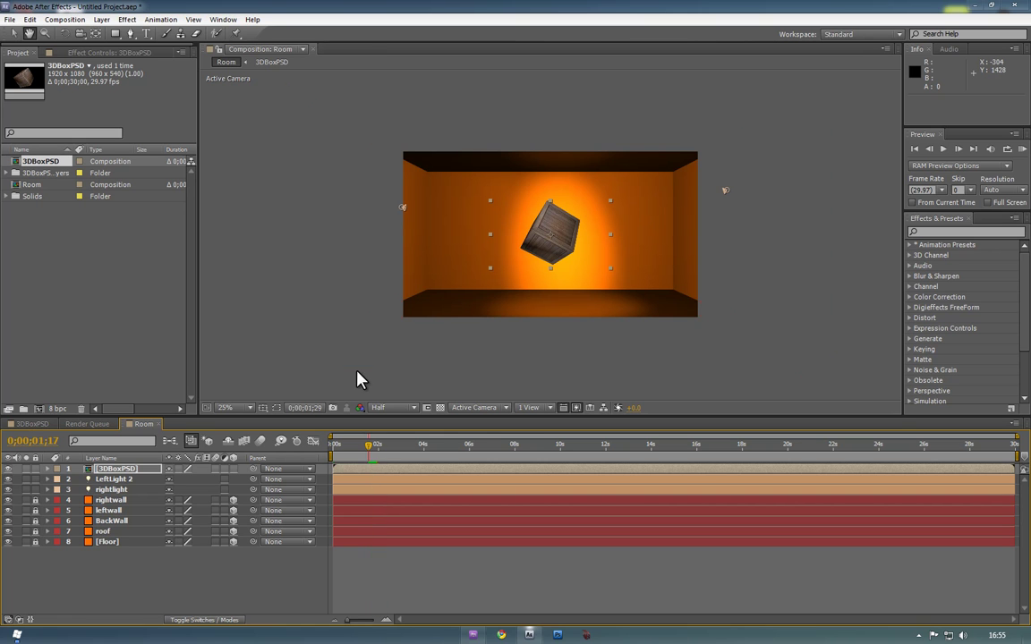
key("space")
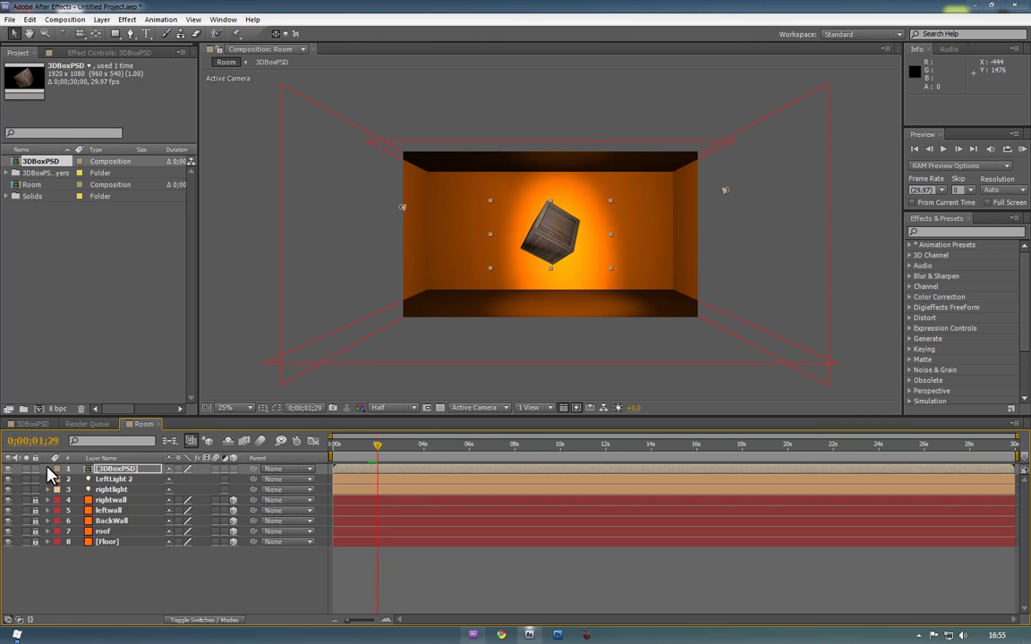
- Enable 3D on 3DBoxPSD, set Material Options Casts Shadows to On, and slide it sideways
left_click(234, 468)
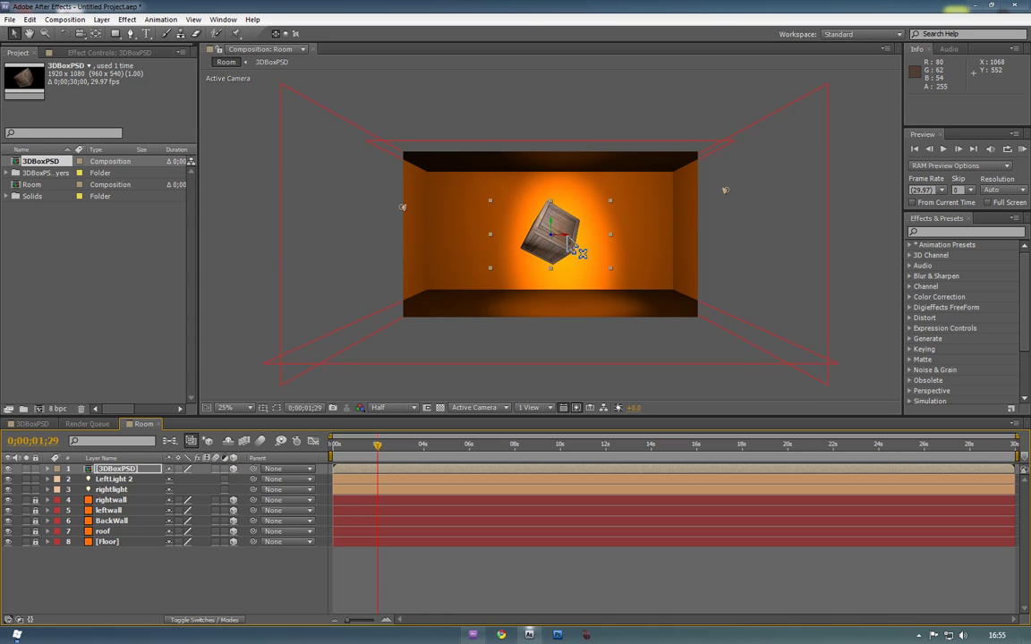
left_click_drag(522, 244, 569, 228)
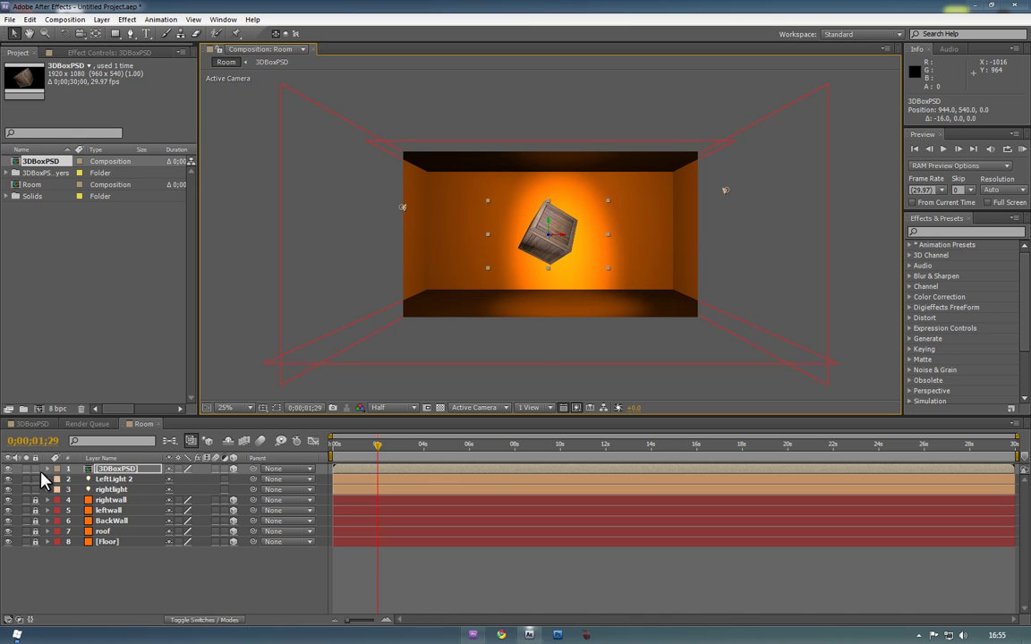
left_click(47, 469)
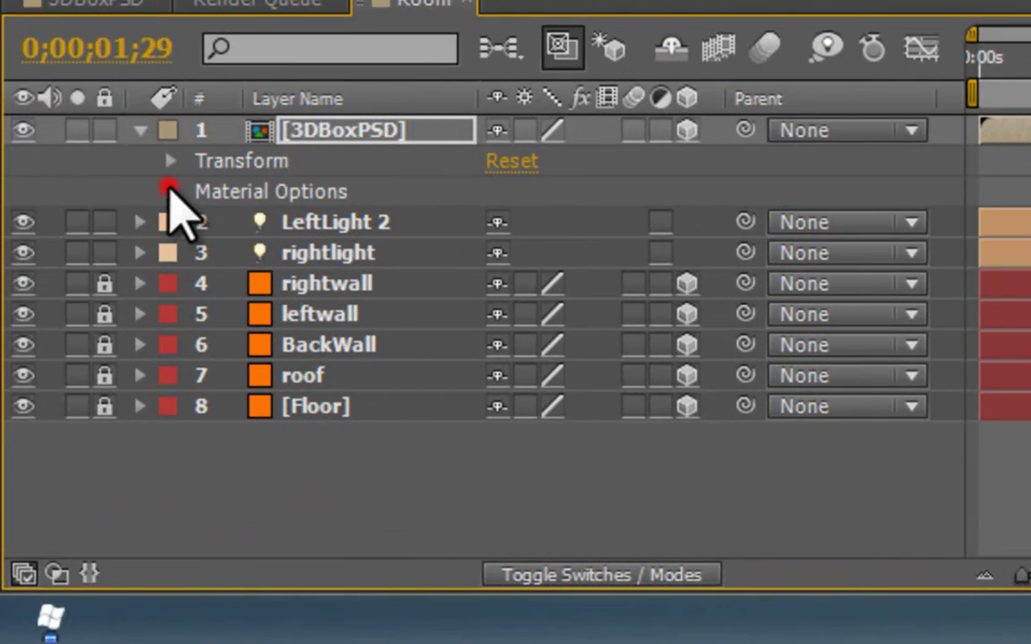
left_click(169, 191)
left_click(498, 224)
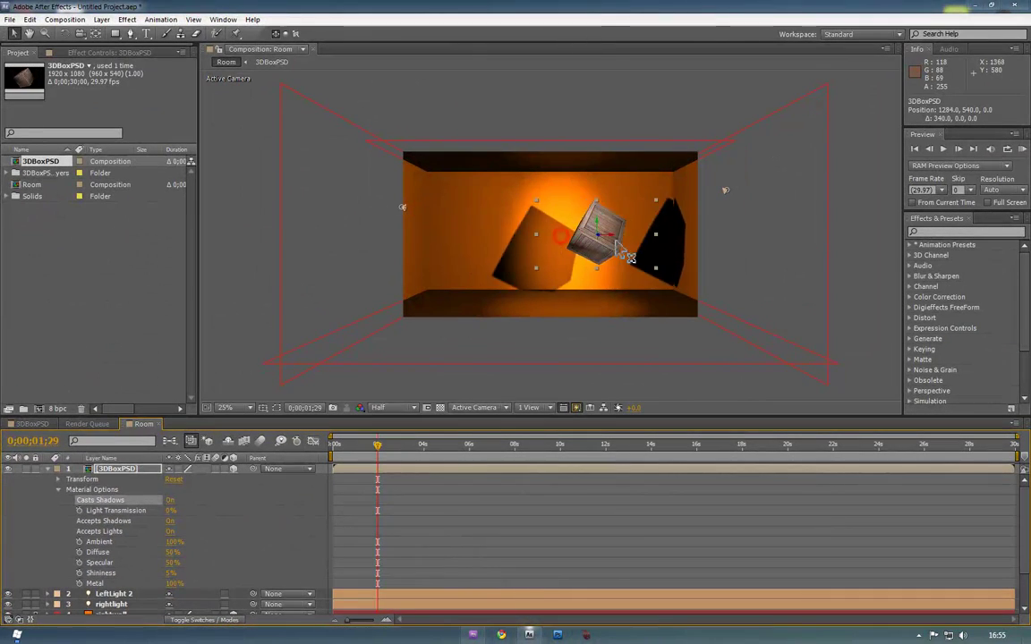
left_click_drag(630, 258, 583, 252)
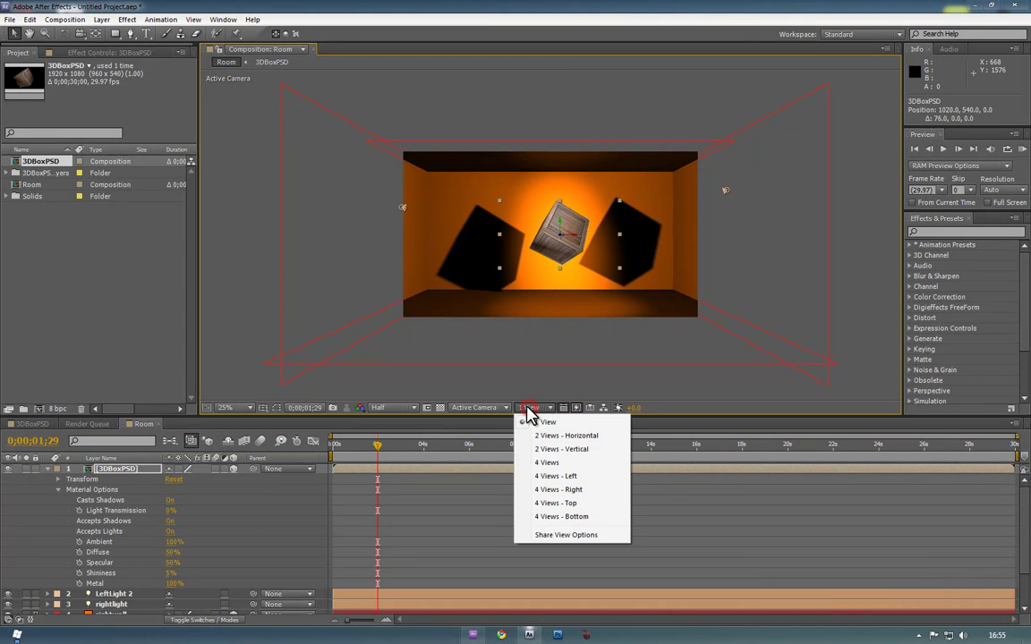
- Push the crate back to Position 1308, 540, -312 and duplicate it into three staggered crates
left_click(539, 435)
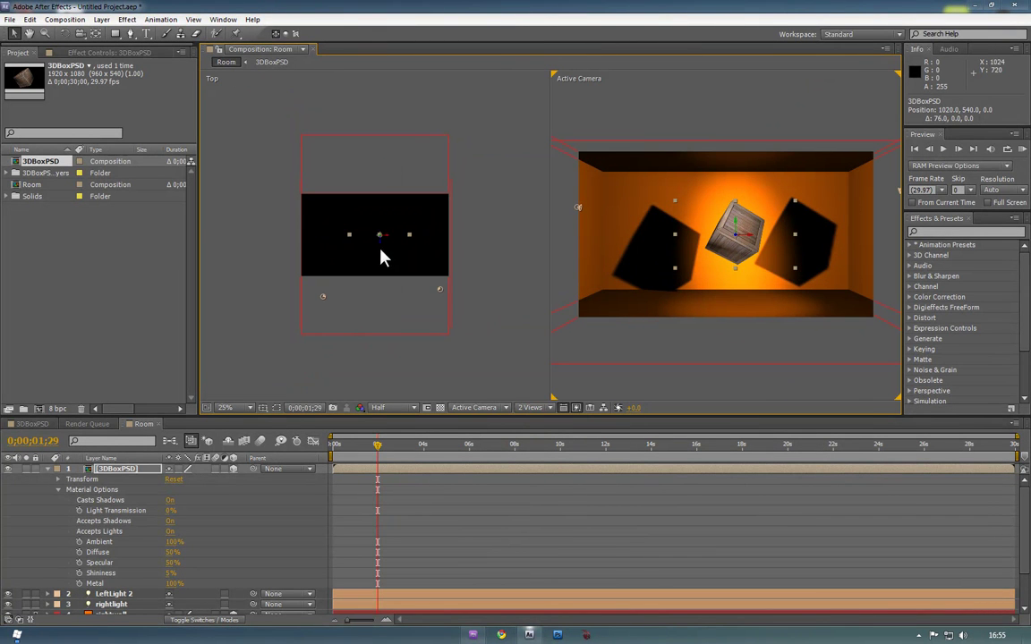
left_click_drag(380, 243, 391, 223)
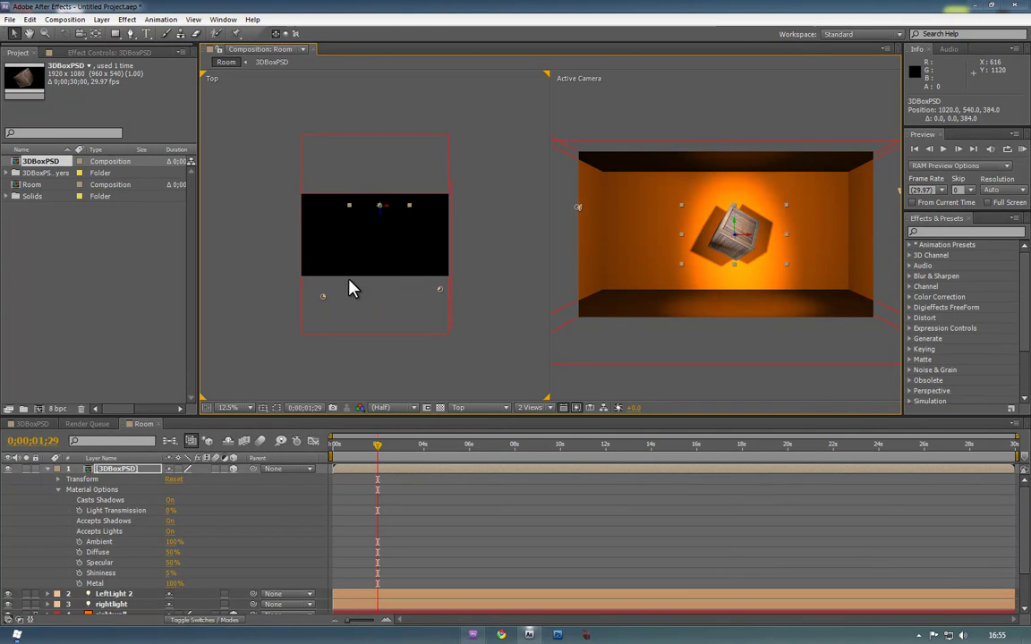
key("ctrl+d")
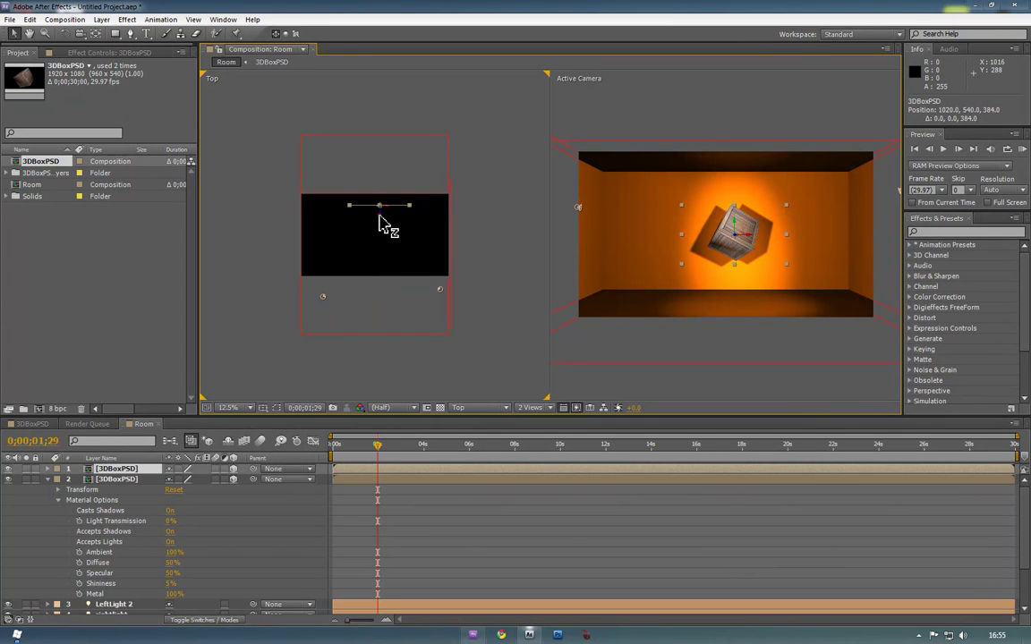
left_click_drag(380, 223, 402, 271)
key("ctrl+d")
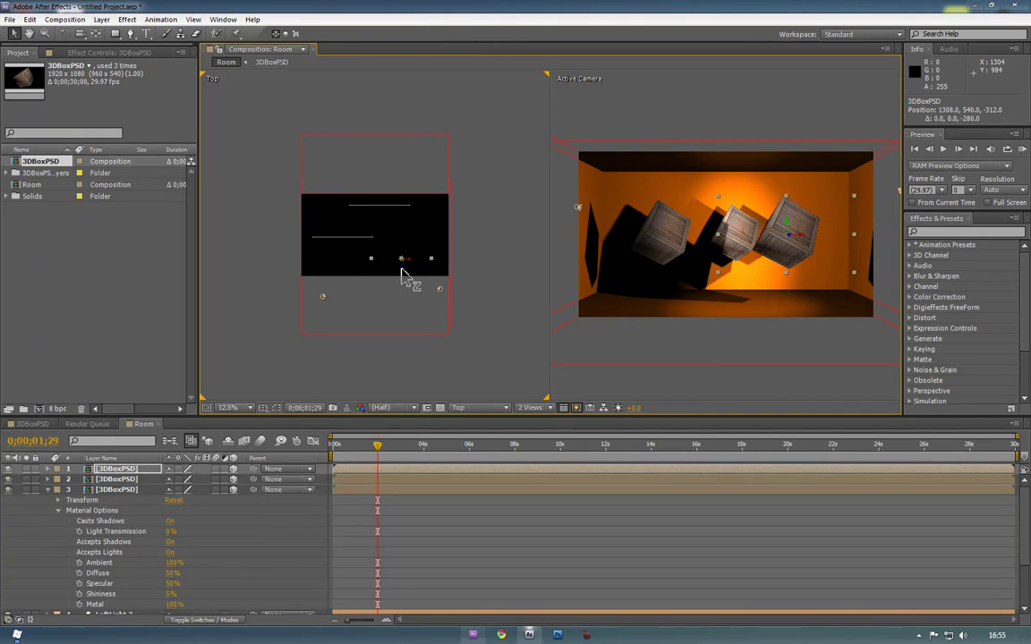
- Rotate the three crates on Z to different tilts: right about 27°, left the opposite way, middle about 18°
left_click(64, 33)
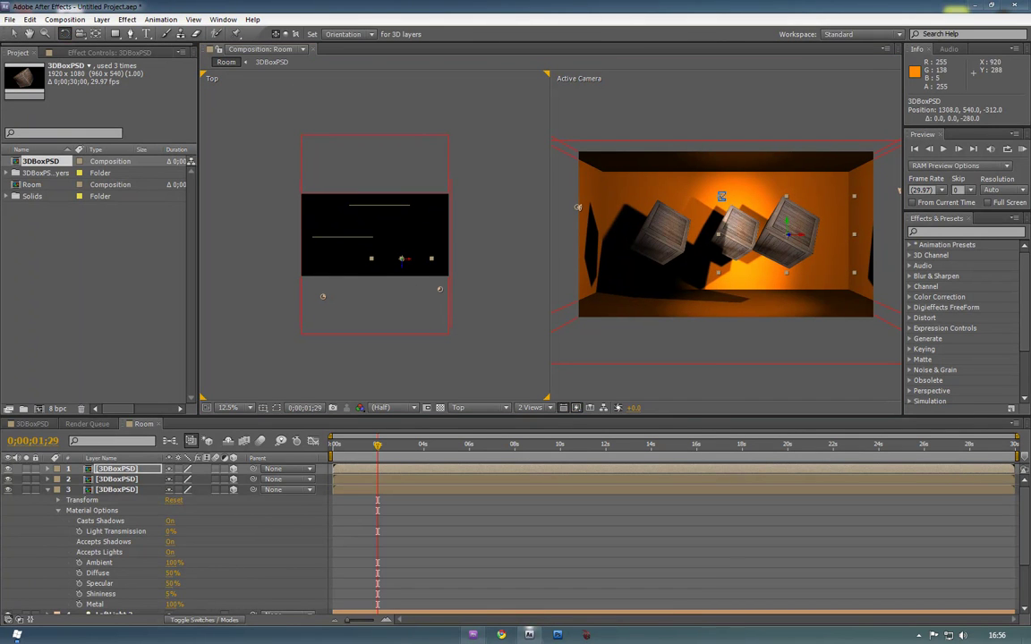
left_click_drag(721, 195, 755, 179)
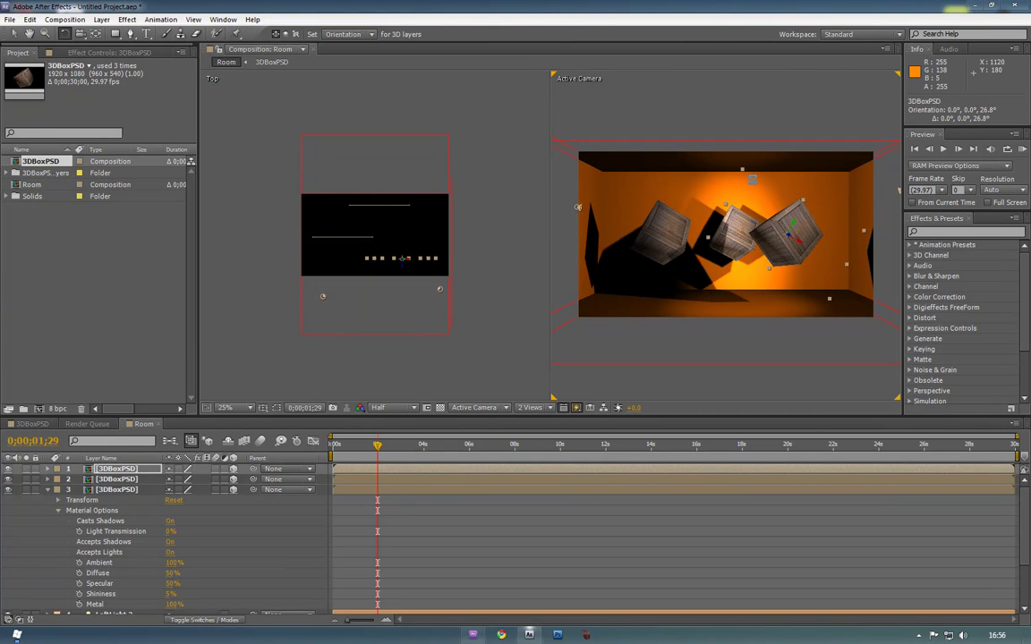
left_click(118, 478)
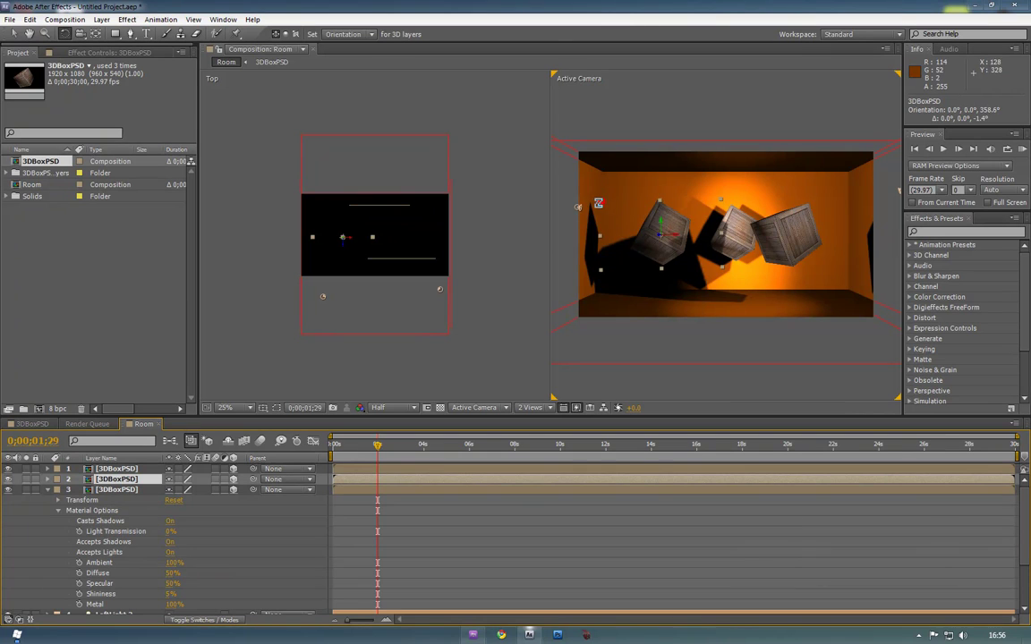
left_click_drag(597, 204, 599, 256)
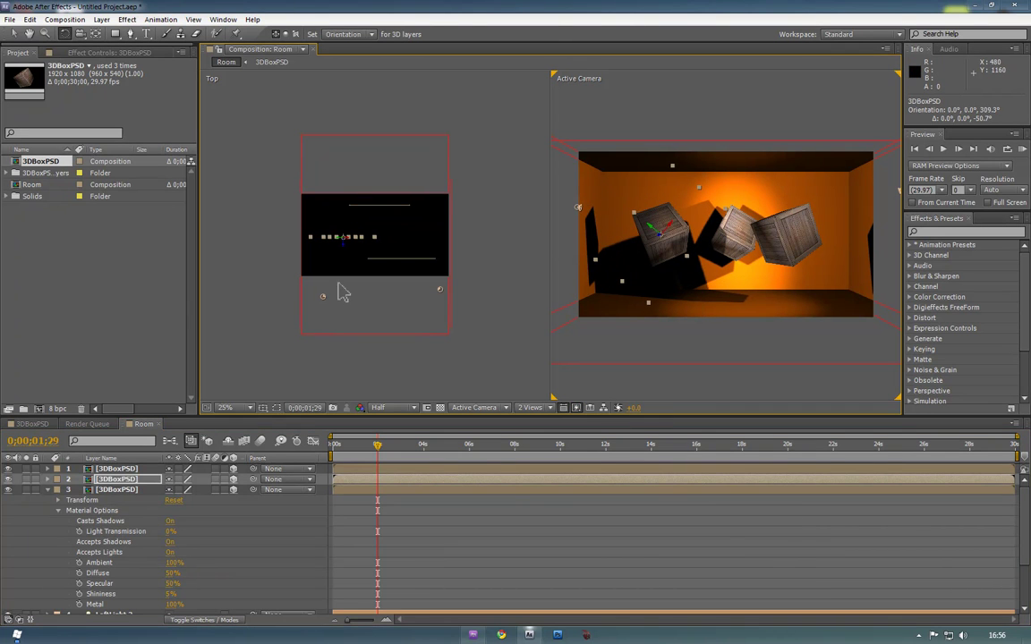
left_click(136, 468)
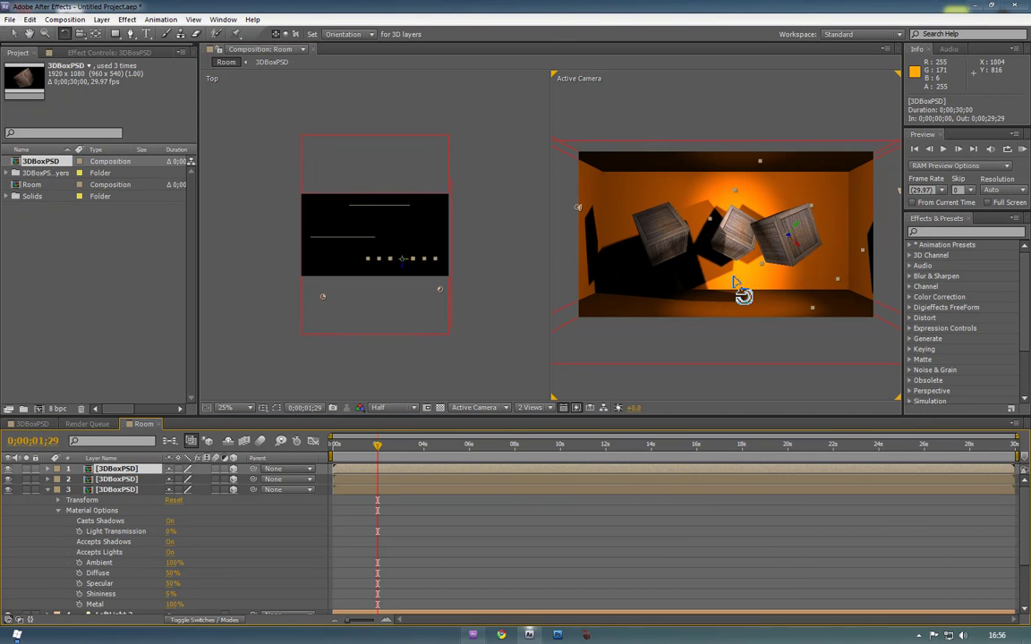
left_click(132, 491)
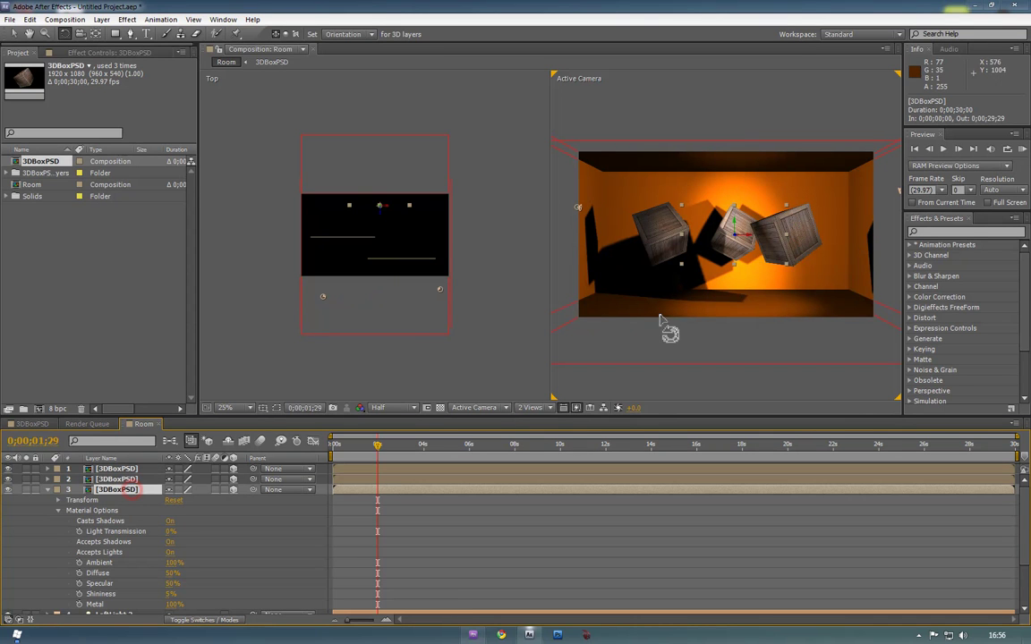
left_click_drag(785, 265, 758, 239)
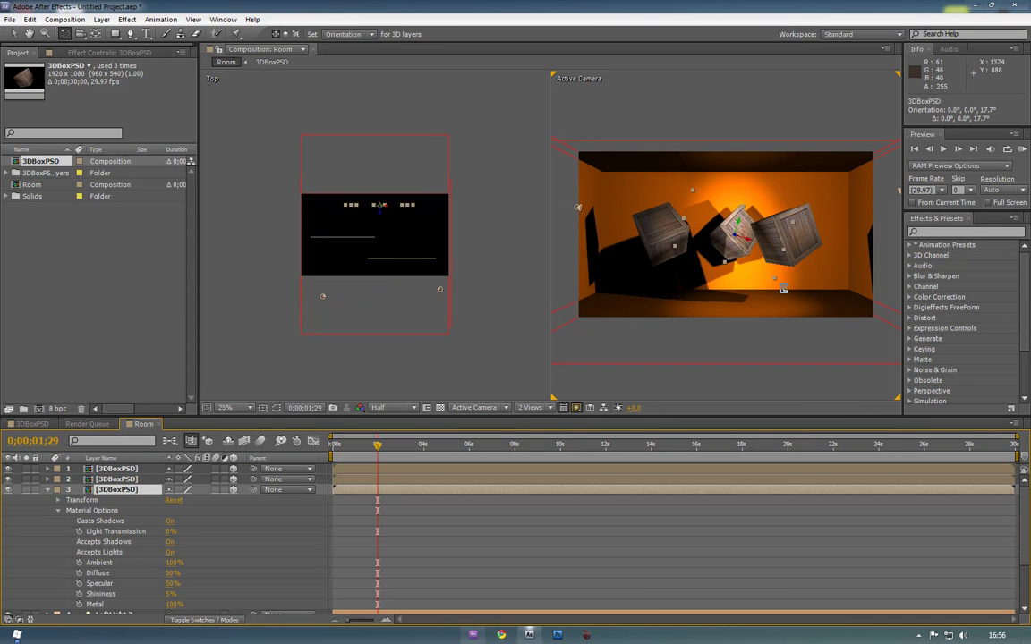
- Switch the viewer layout to 1 View showing the camera view
left_click(531, 408)
left_click(537, 422)
scroll(477, 163, "up", 4)
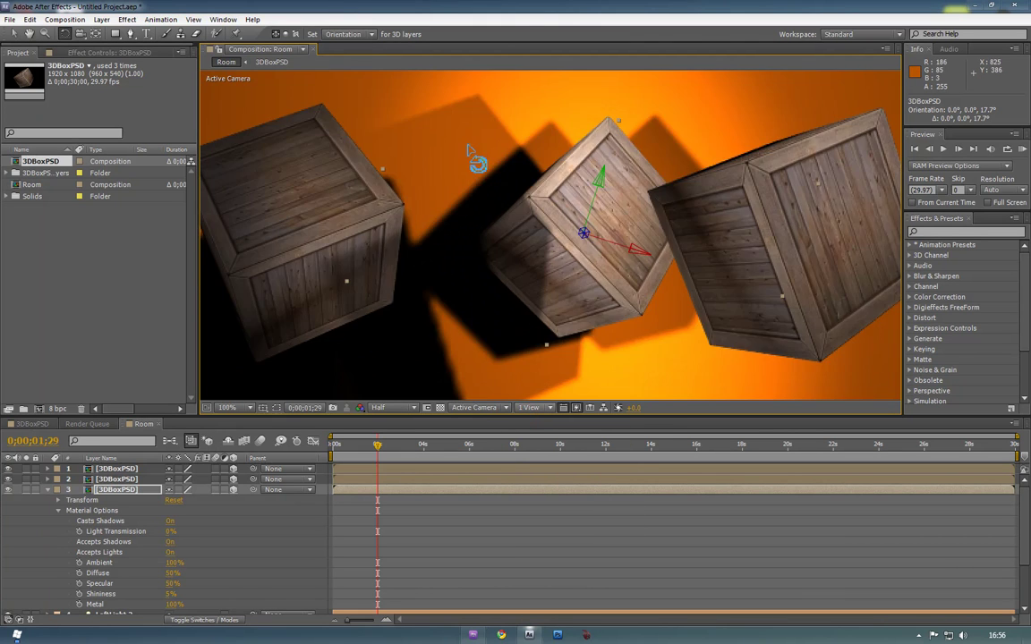
scroll(466, 161, "down", 2)
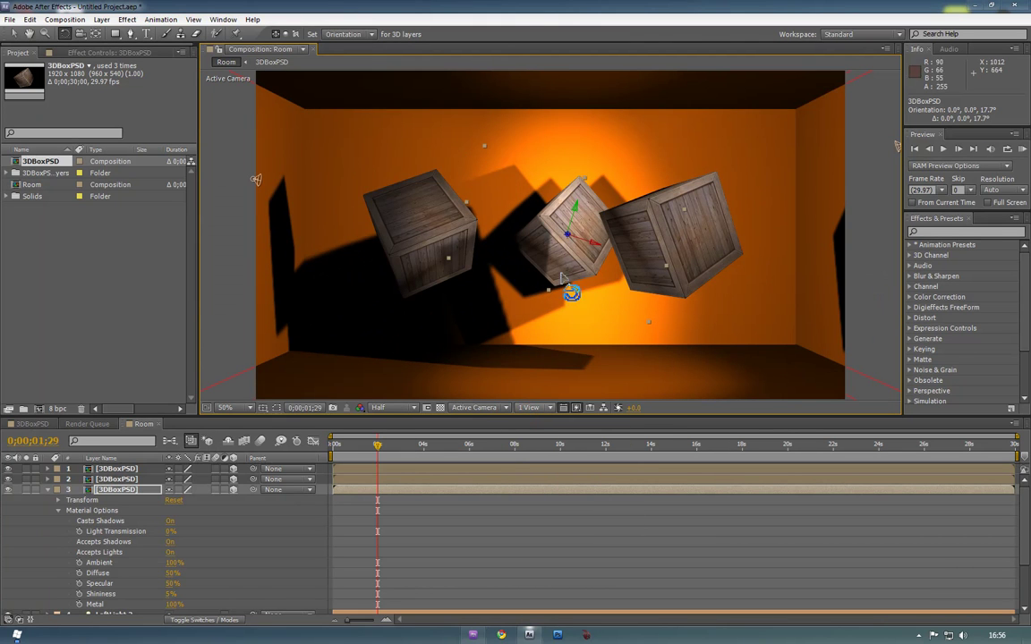
- Set preview resolution to Third and end the work area at 4 seconds
left_click(387, 409)
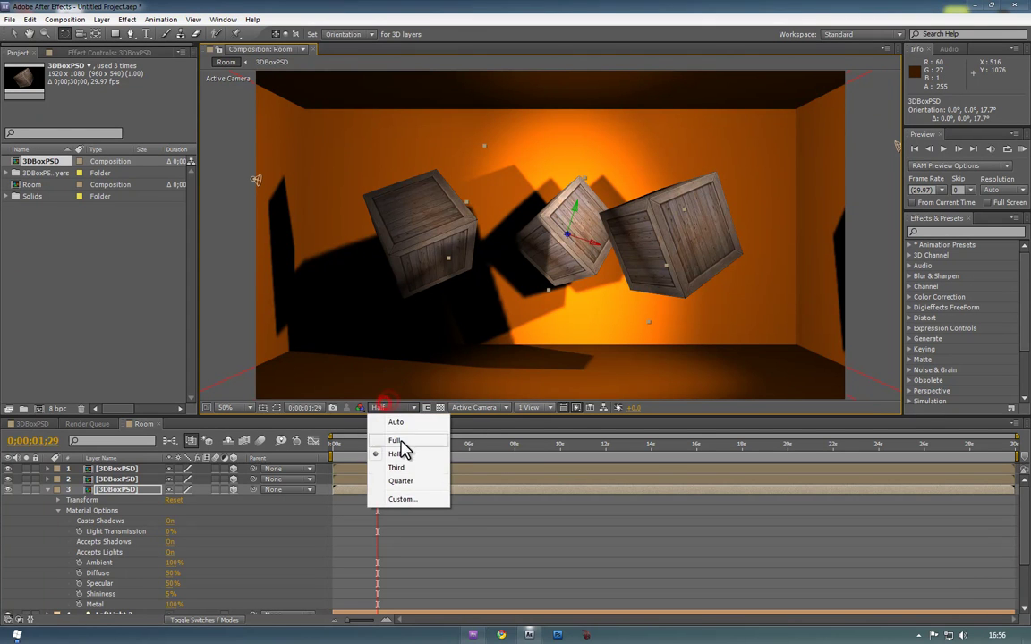
left_click(413, 466)
key("Home")
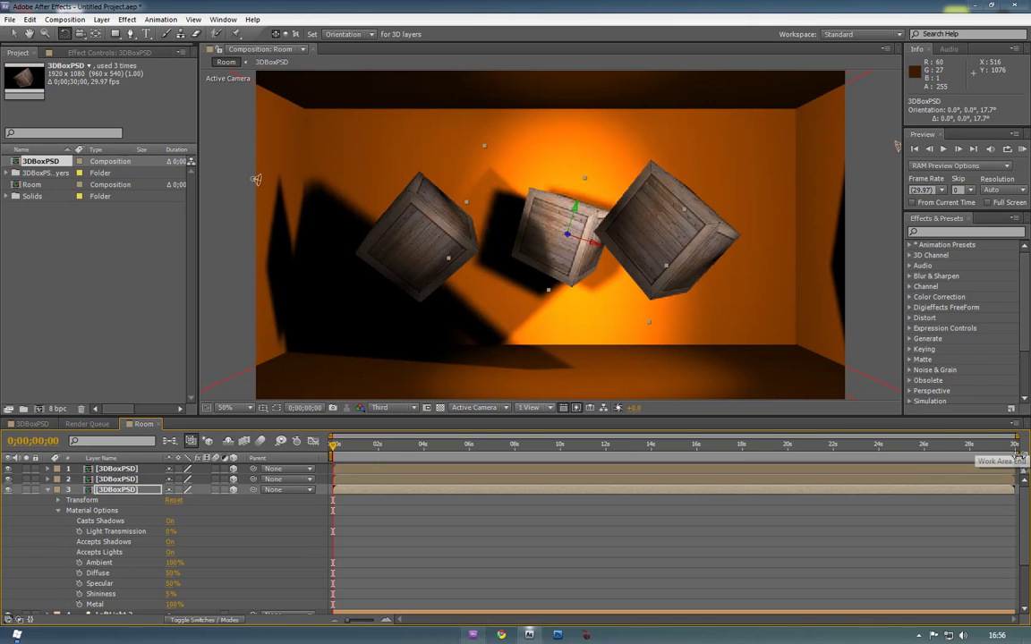
left_click_drag(1019, 458, 428, 459)
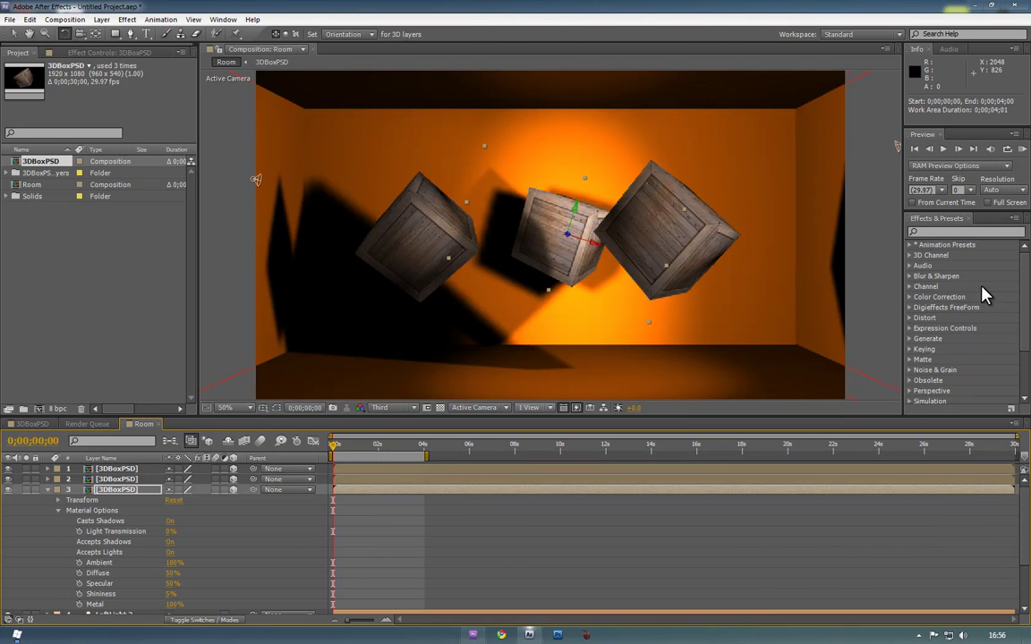
- RAM preview the 4-second work area, then stop it and collapse the middle crate's properties
key("KP_0")
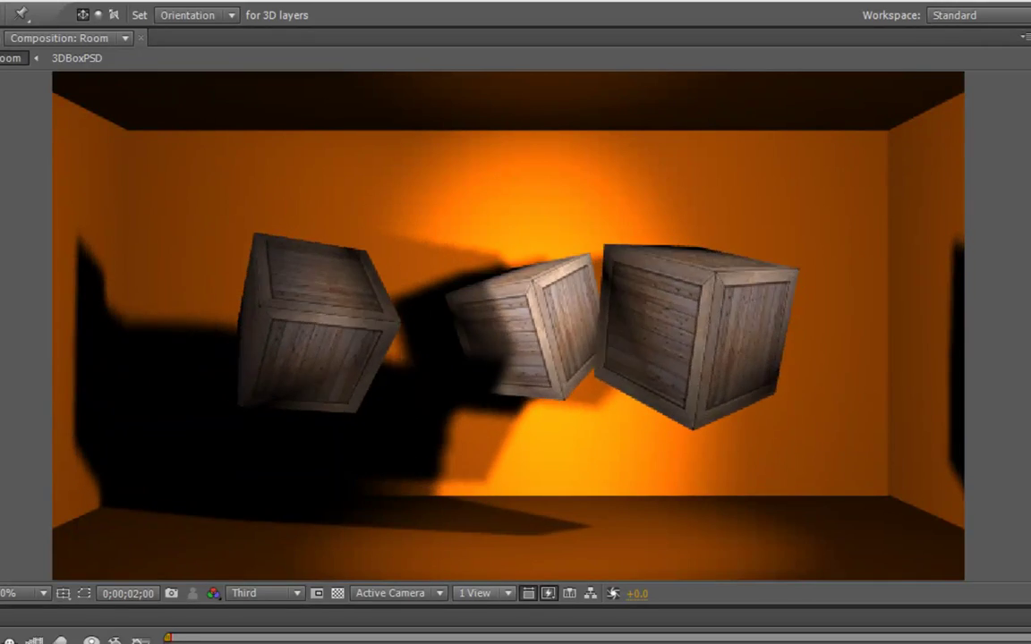
key("space")
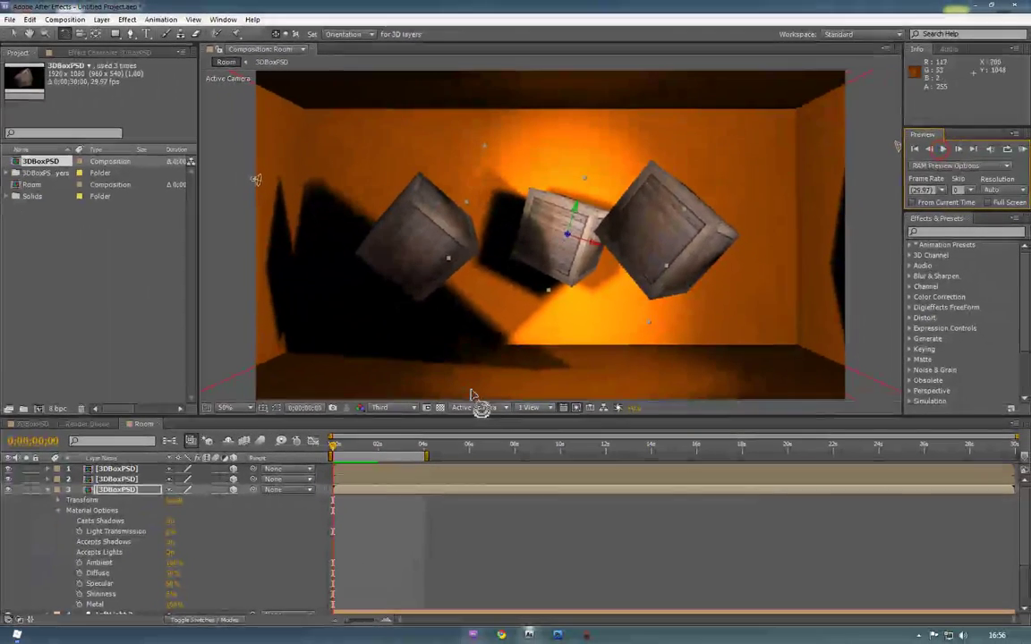
left_click(49, 491)
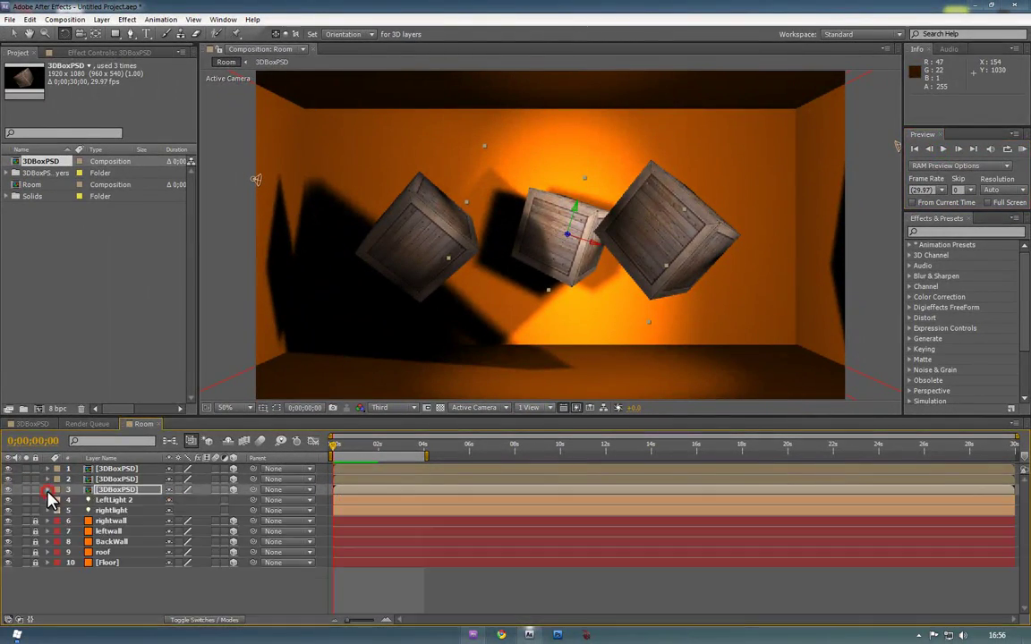
right_click(133, 591)
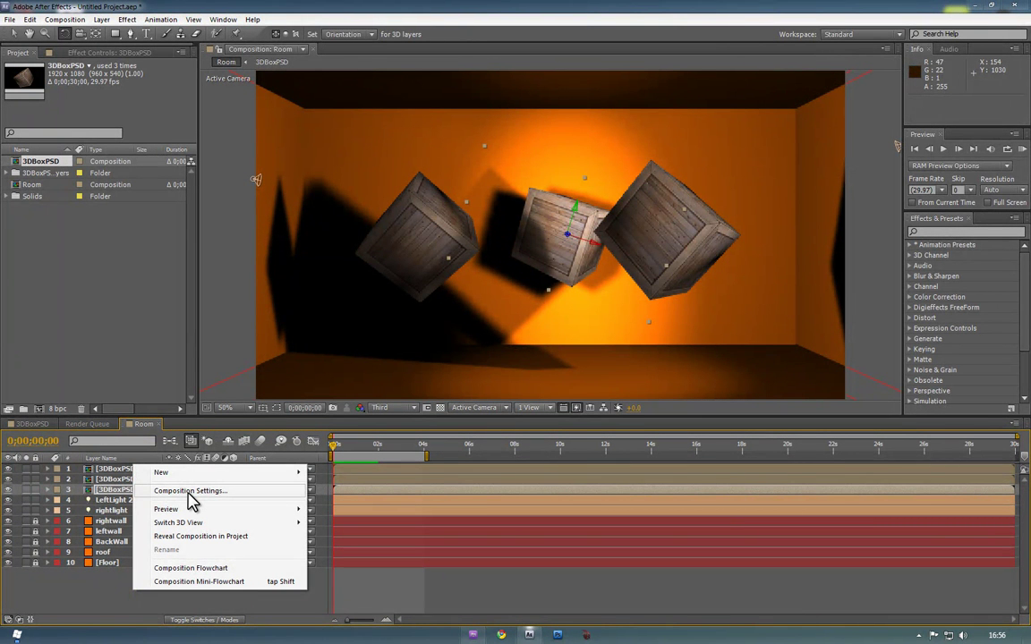
- Add a New > Camera layer named RenderCam and accept its settings
mouse_move(224, 476)
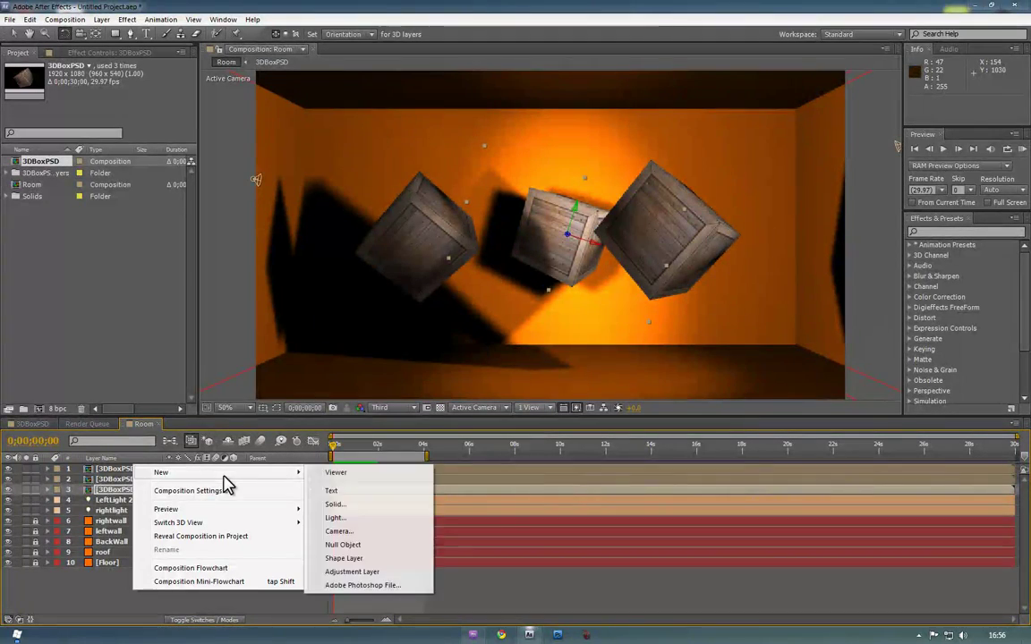
left_click(338, 530)
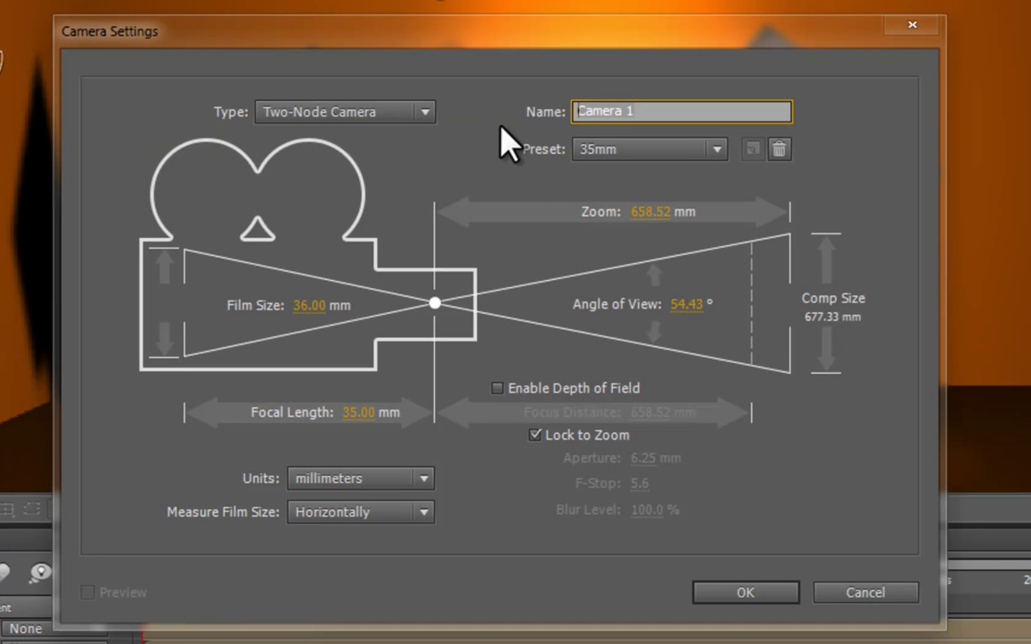
type("RenderCam")
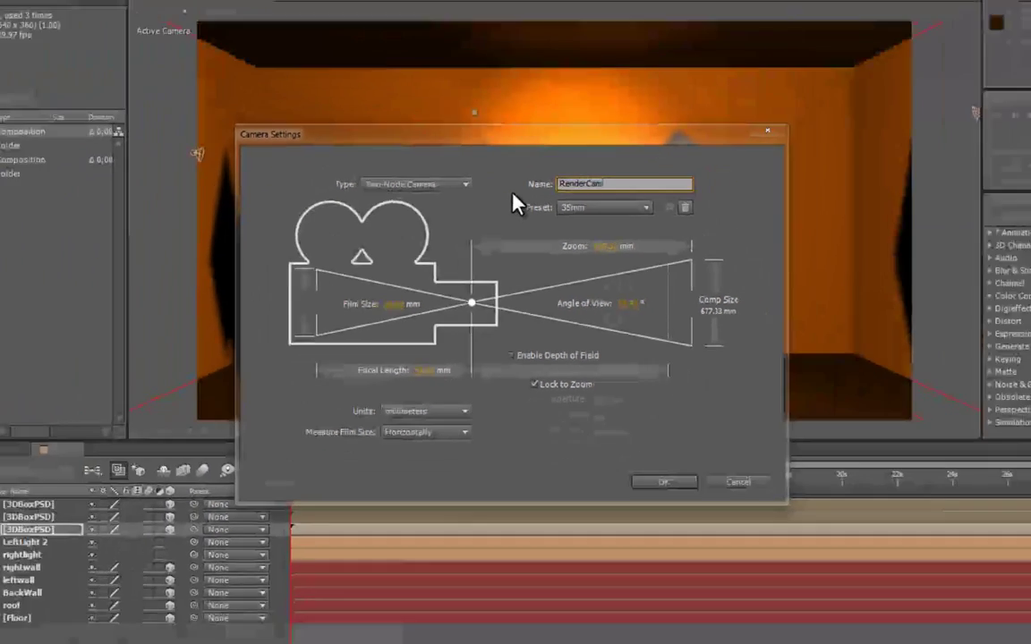
key("Return")
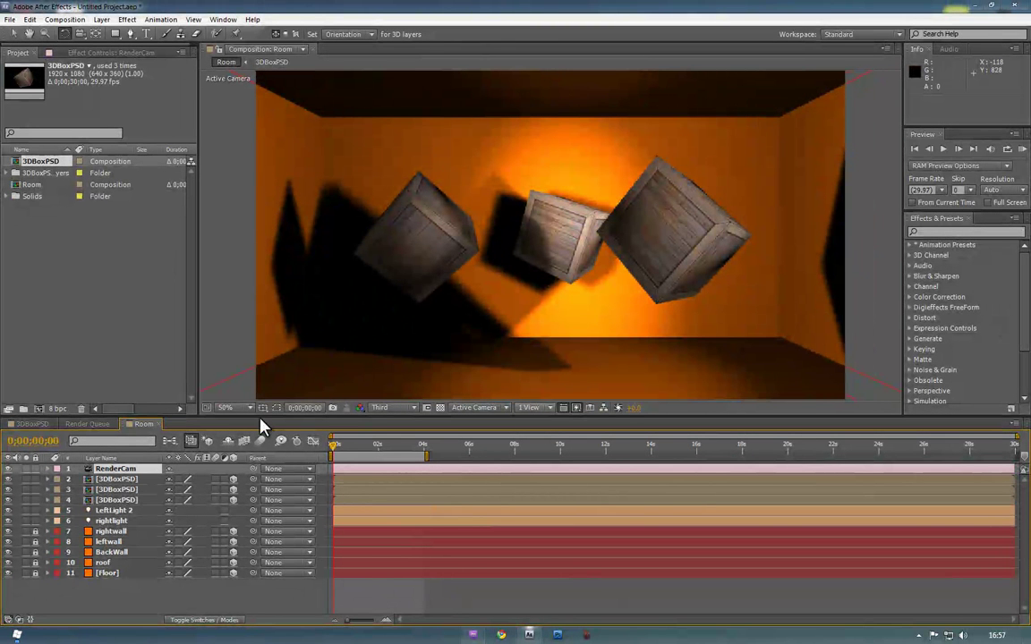
- Split the viewer into Top and camera views, then push RenderCam forward and aim its target at a crate
left_click(526, 409)
left_click(537, 432)
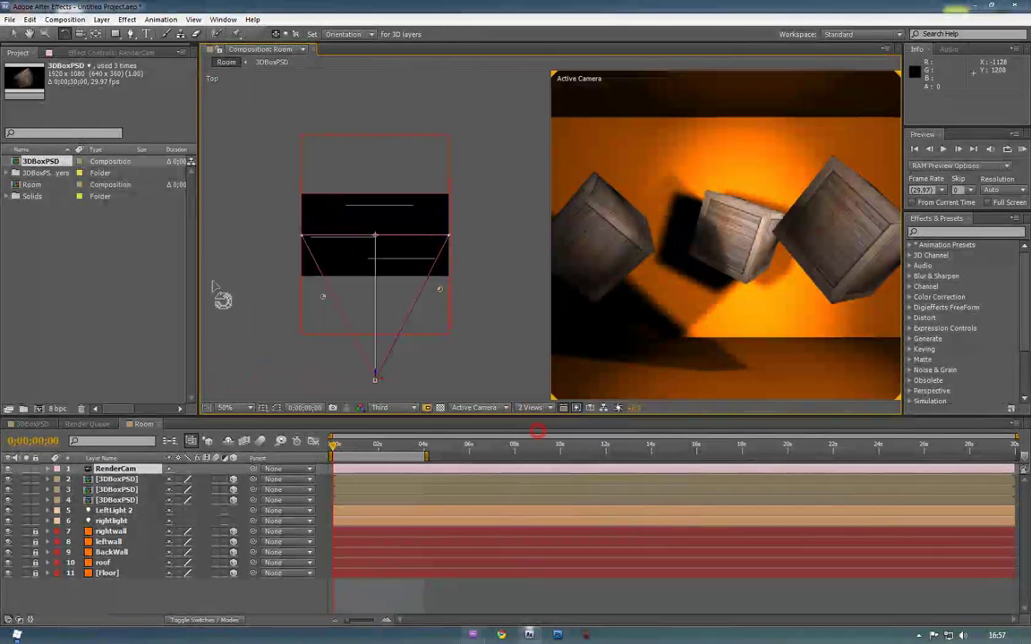
left_click(12, 33)
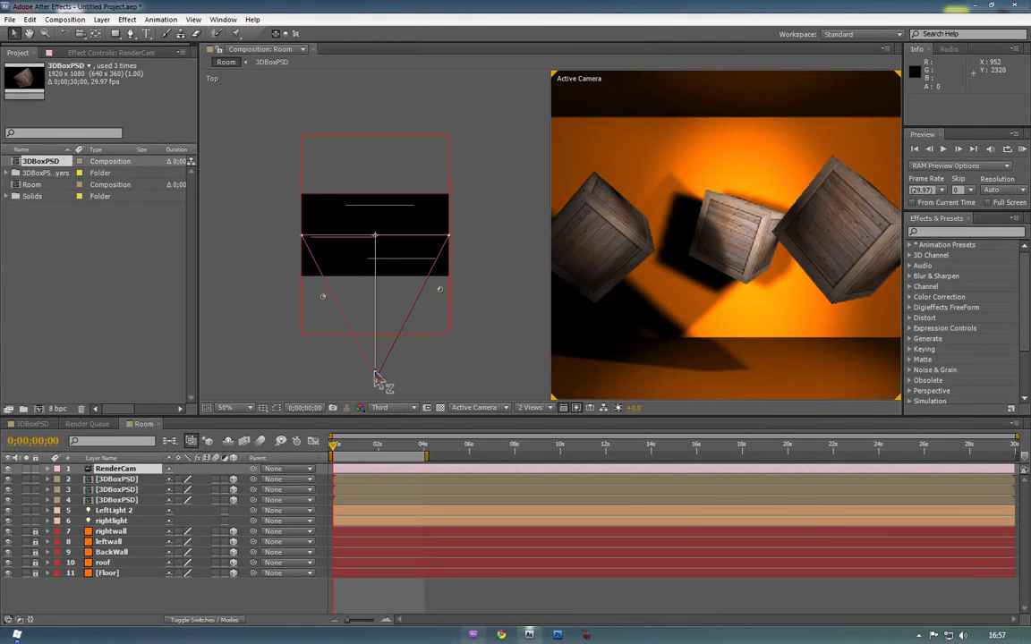
left_click_drag(376, 377, 426, 287)
left_click(421, 137)
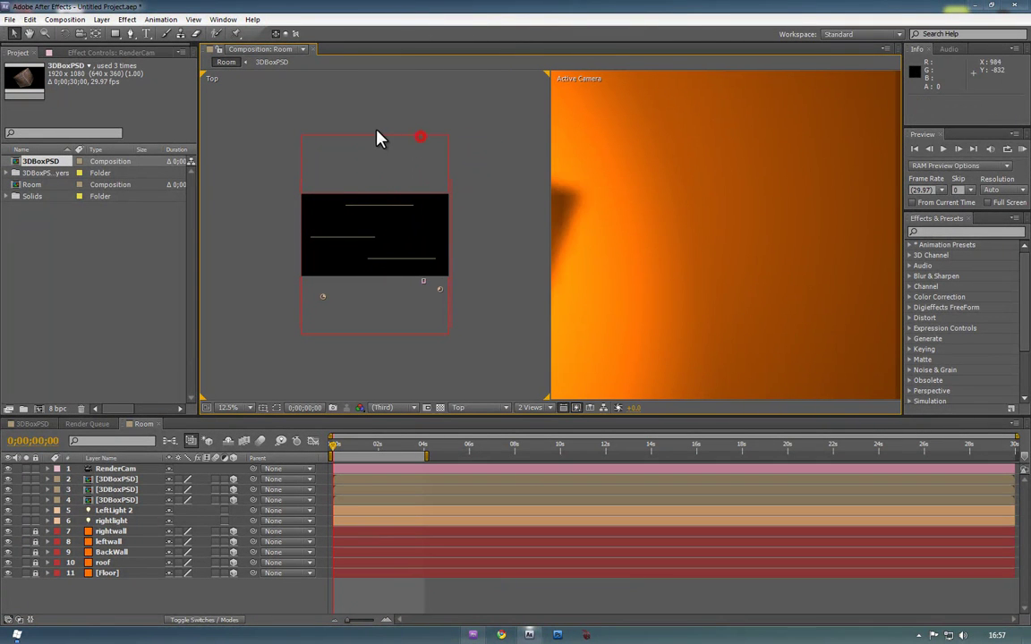
left_click(424, 282)
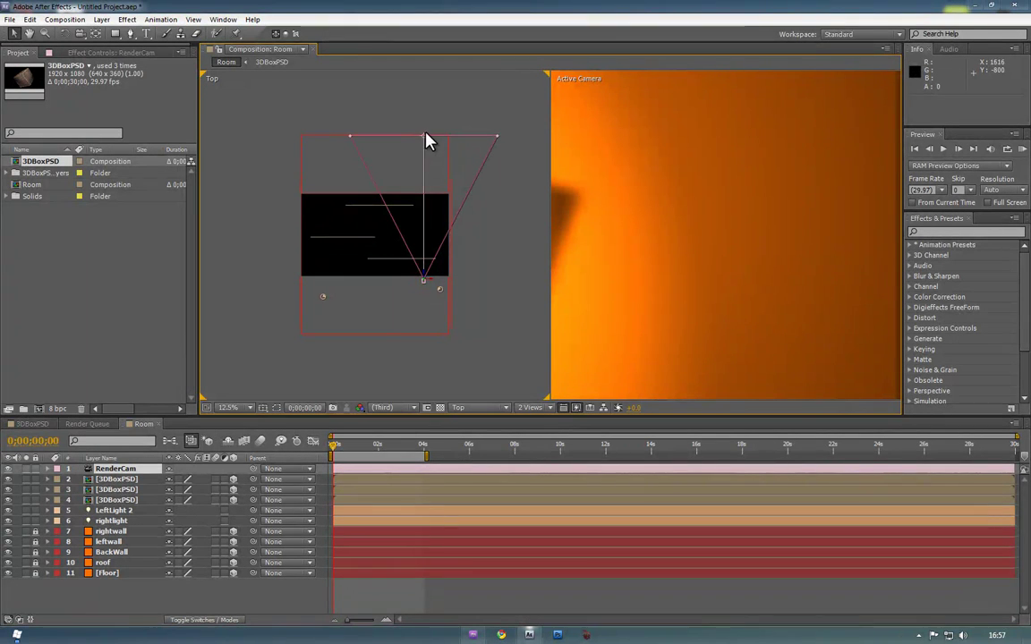
left_click_drag(426, 138, 267, 170)
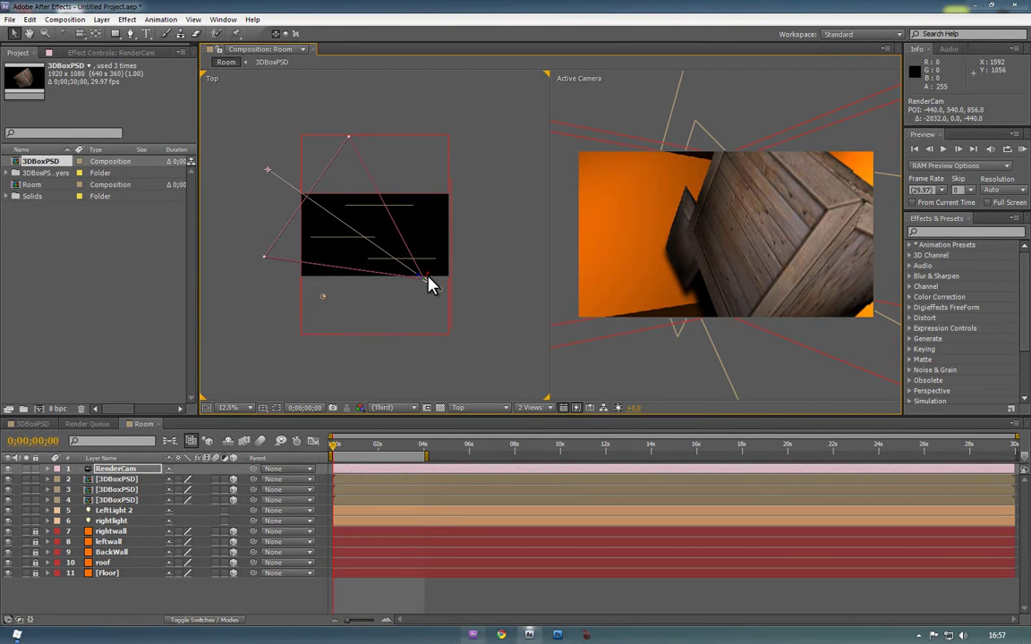
- Shift RenderCam right, then undo back to its centred default position
left_click(265, 165)
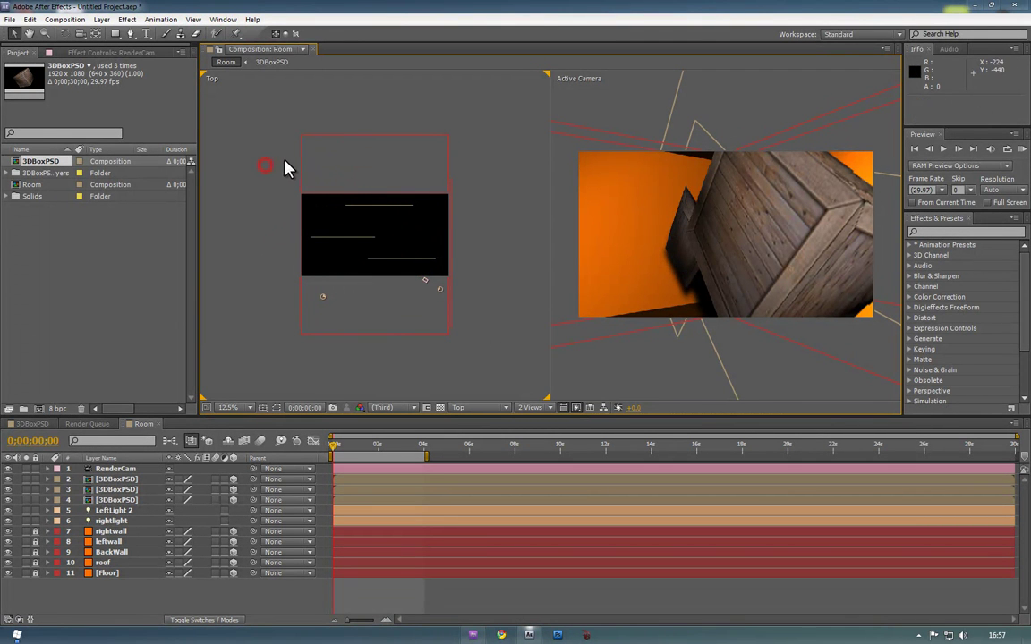
left_click(422, 284)
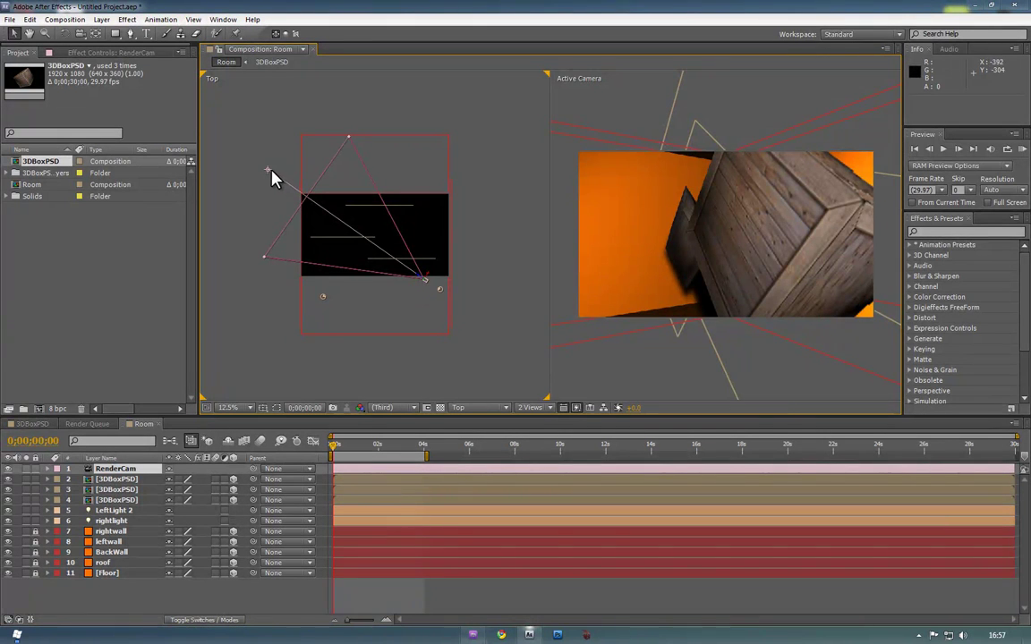
left_click_drag(267, 169, 329, 171)
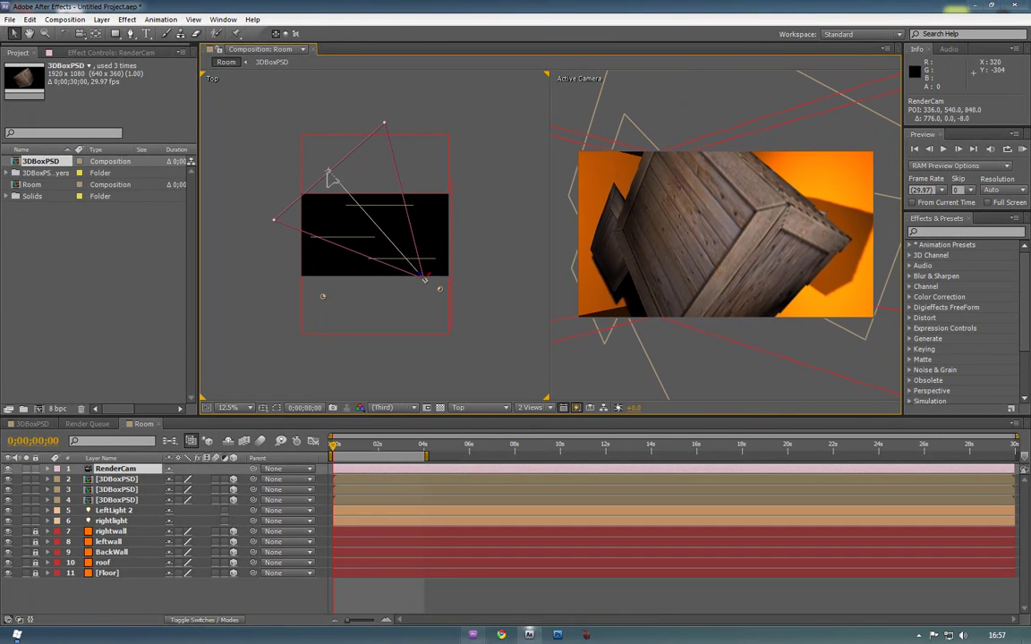
key("ctrl+z")
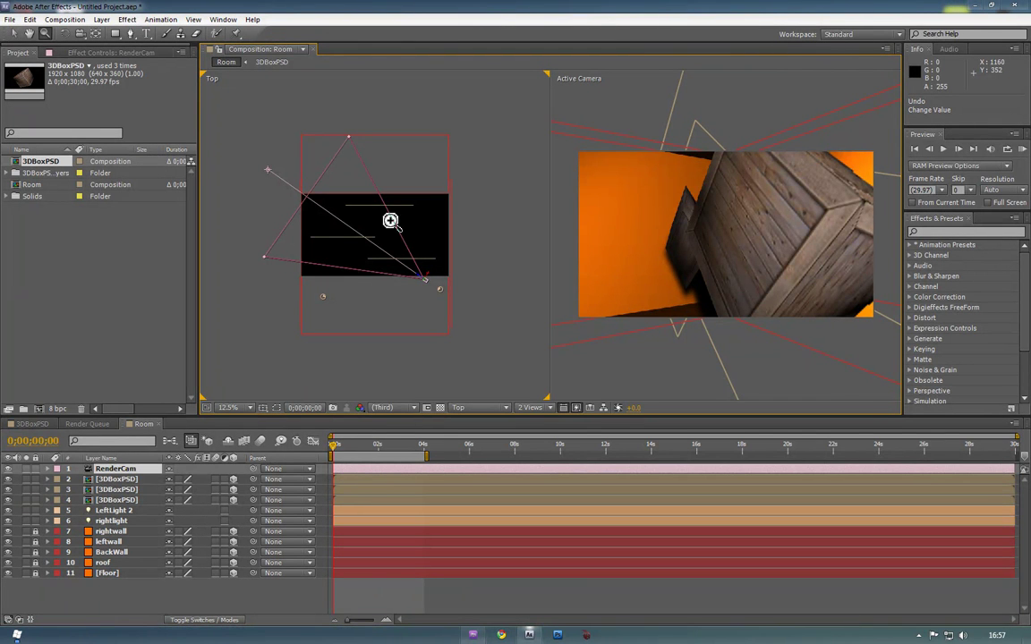
key("ctrl+z")
key("ctrl+z")
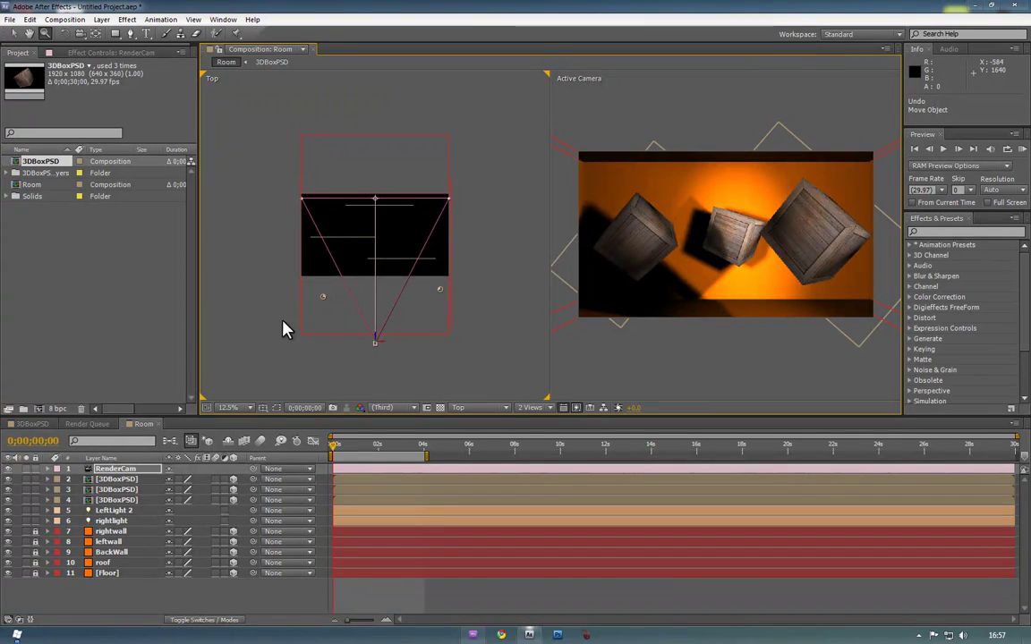
- Turn on stopwatches for all six RenderCam transform properties at 0s
left_click(44, 470)
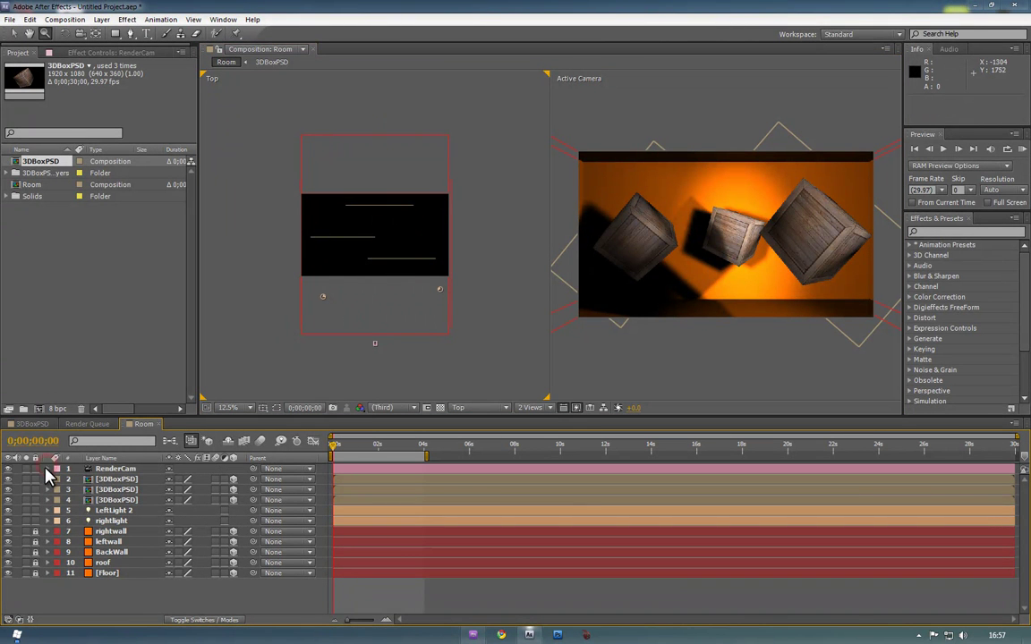
left_click(48, 469)
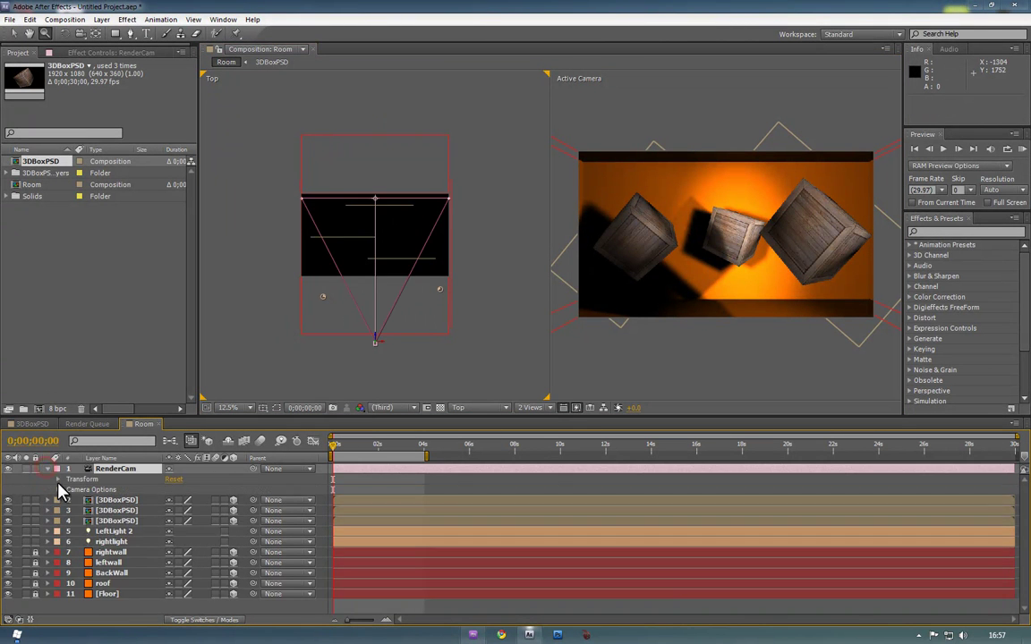
left_click(57, 481)
left_click_drag(81, 498, 81, 548)
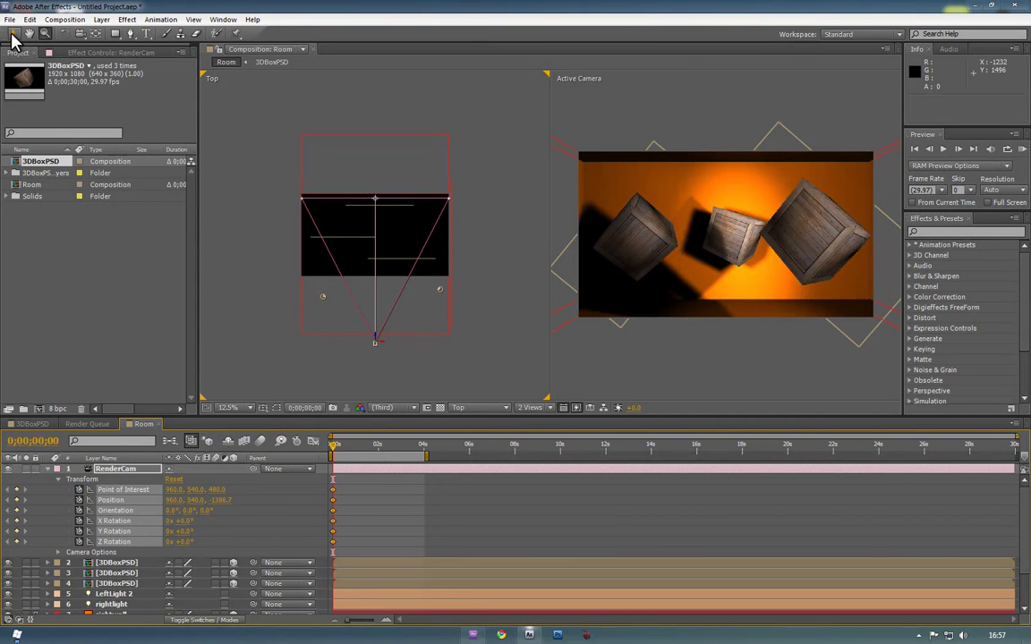
- In Top view, move RenderCam left to X 184 and aim its point of interest to 720, 540, 408
left_click(13, 34)
left_click_drag(383, 349, 326, 345)
left_click(314, 200)
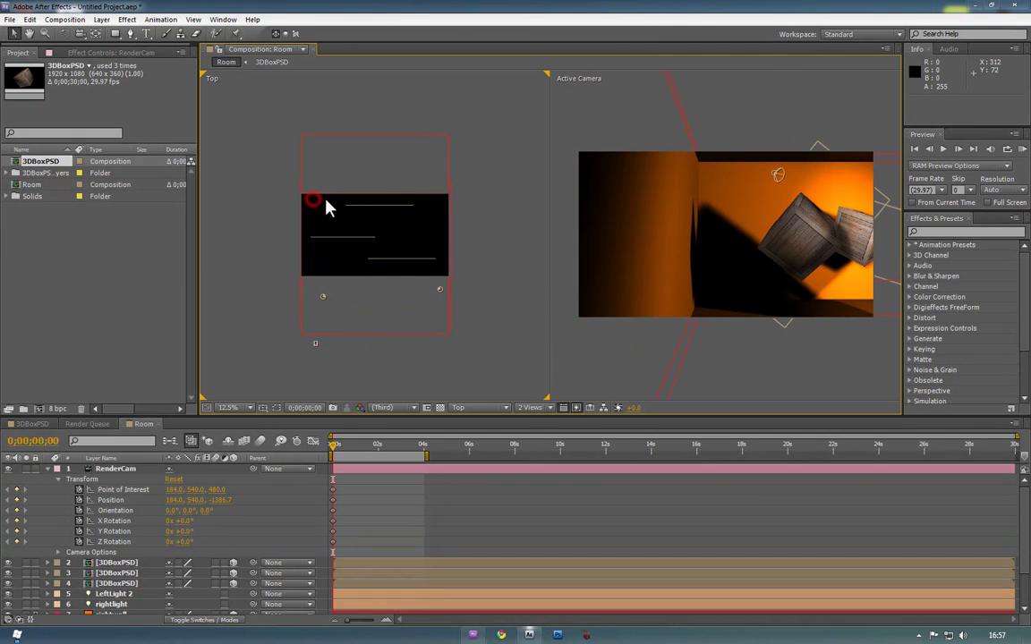
left_click(315, 342)
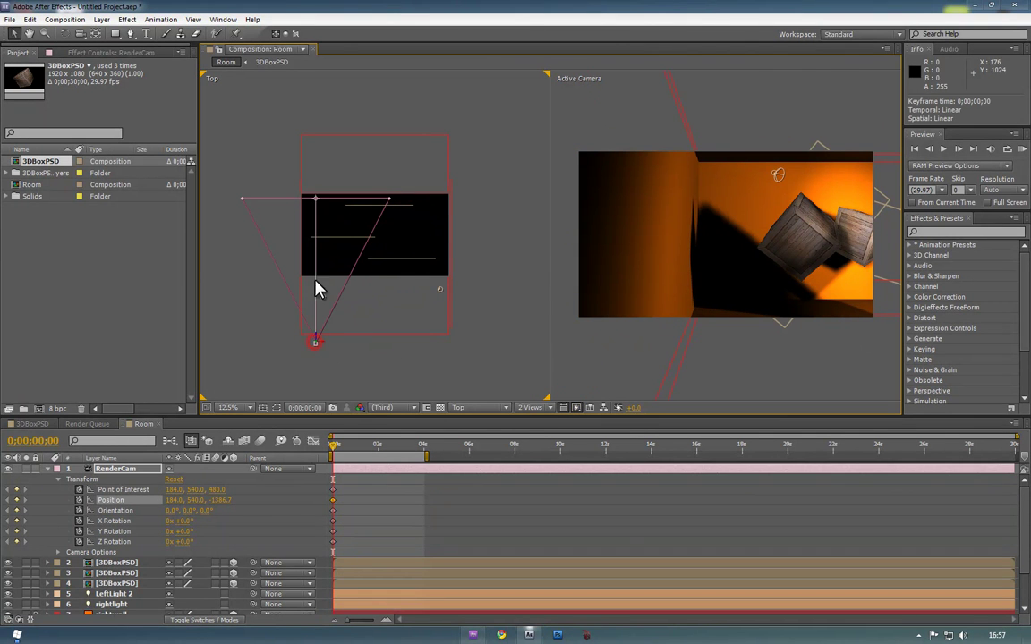
left_click(315, 198)
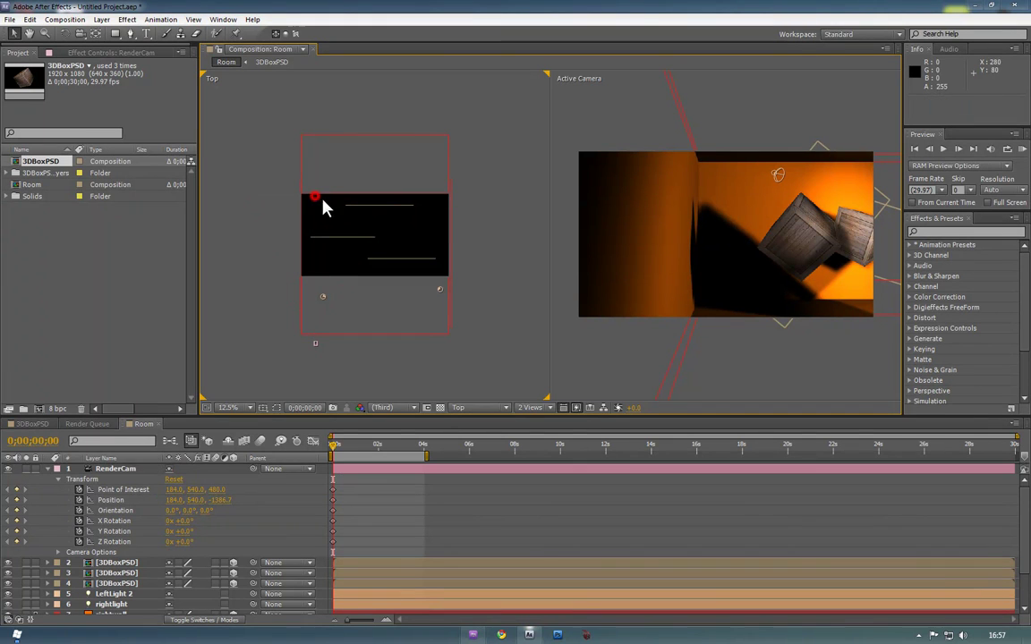
left_click(316, 343)
left_click_drag(315, 200, 356, 206)
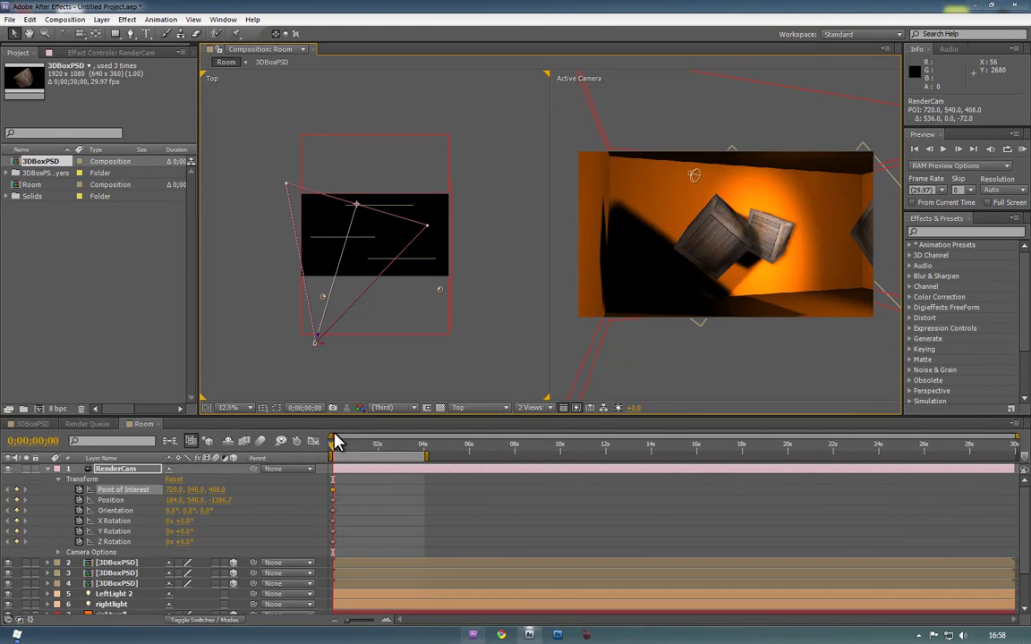
- At 4s, move RenderCam right, re-aim its target, and bow its motion path into a curve
left_click(424, 455)
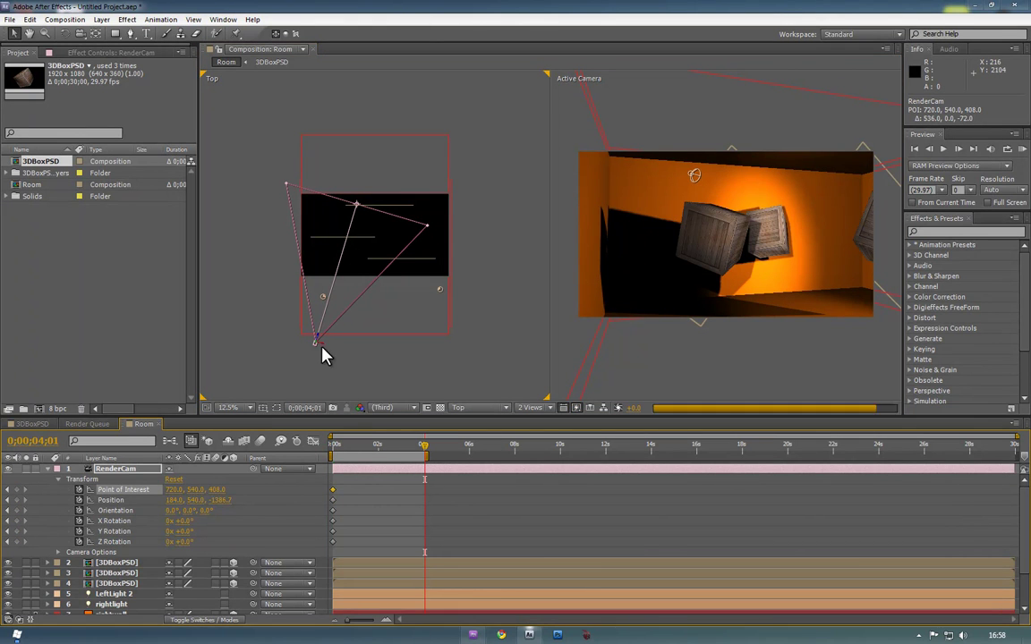
left_click_drag(322, 349, 413, 371)
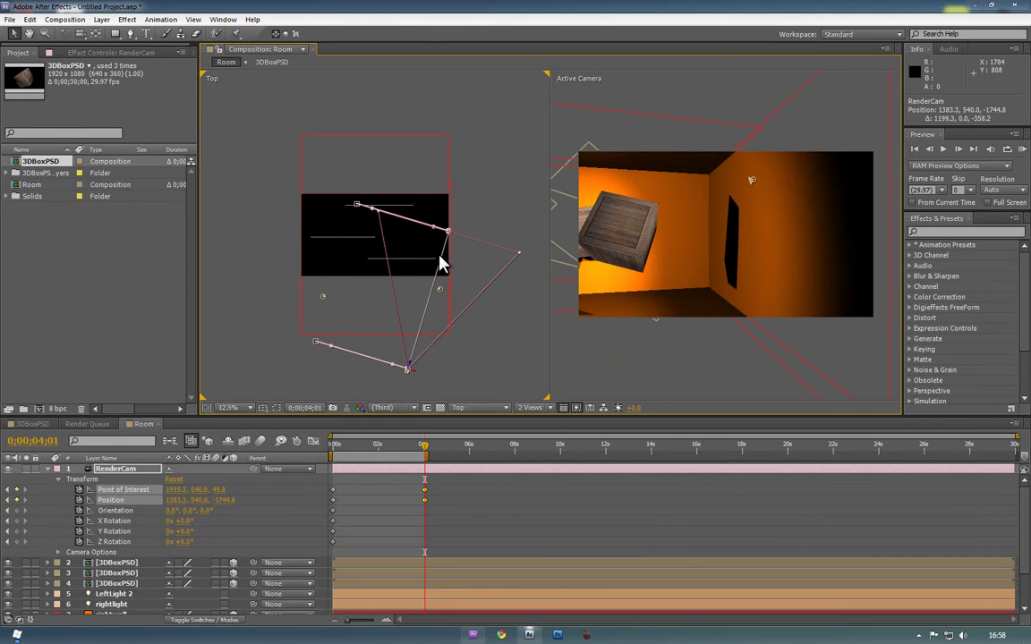
left_click_drag(450, 239, 347, 215)
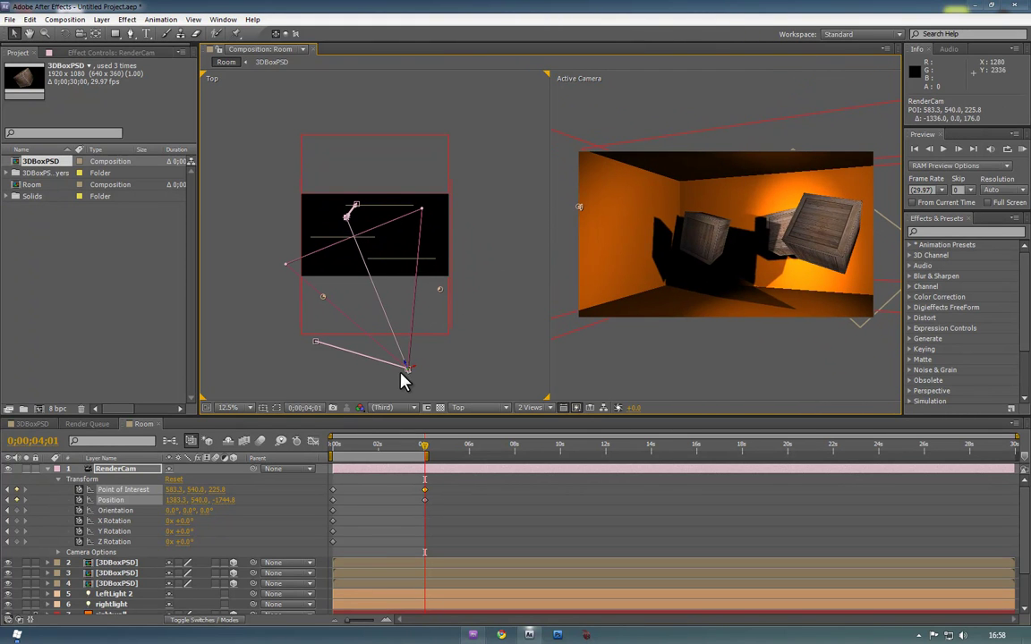
left_click_drag(414, 371, 420, 345)
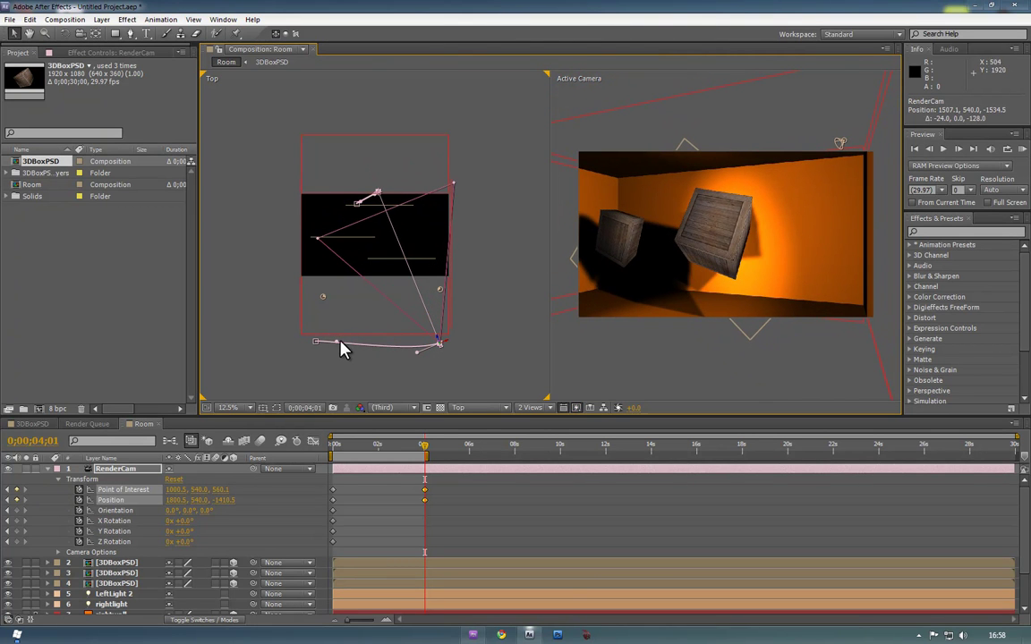
left_click_drag(337, 345, 333, 352)
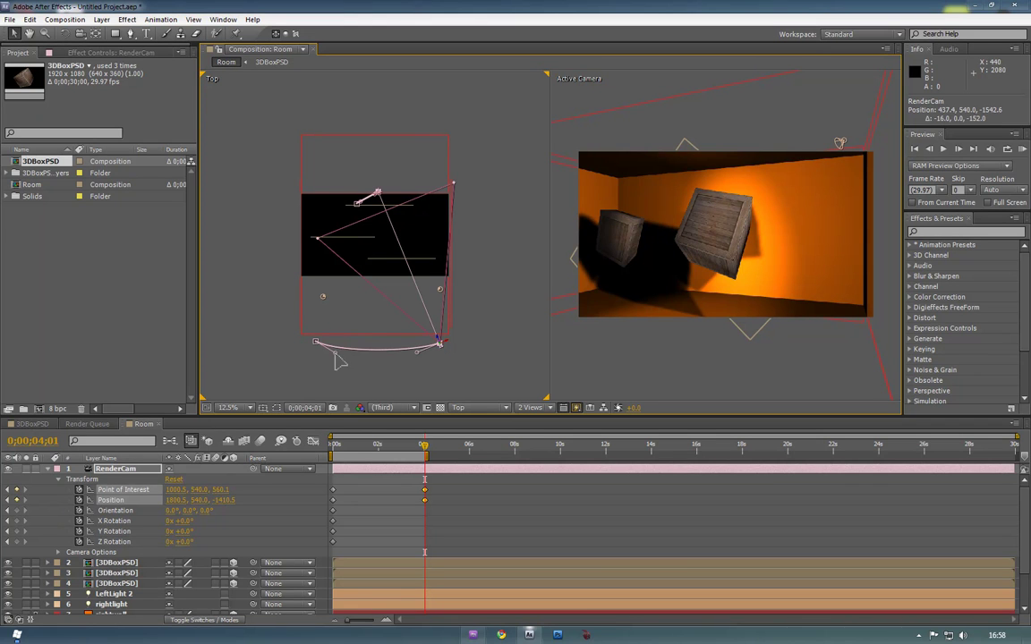
- In Front view, raise RenderCam to 1000.5, 356, -1410.5, then return the playhead to the start
left_click(484, 408)
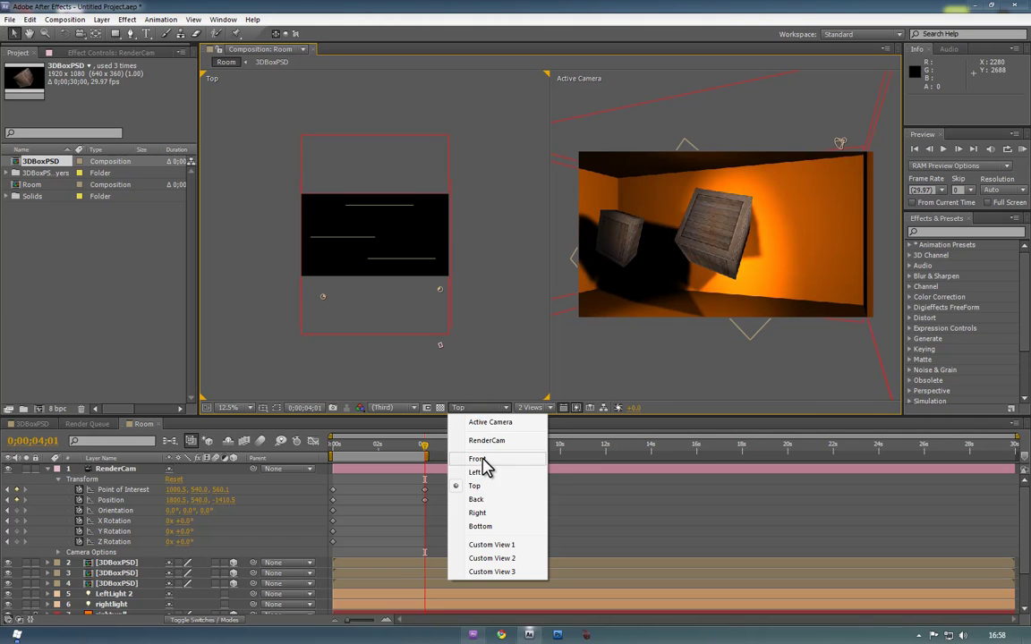
left_click(478, 459)
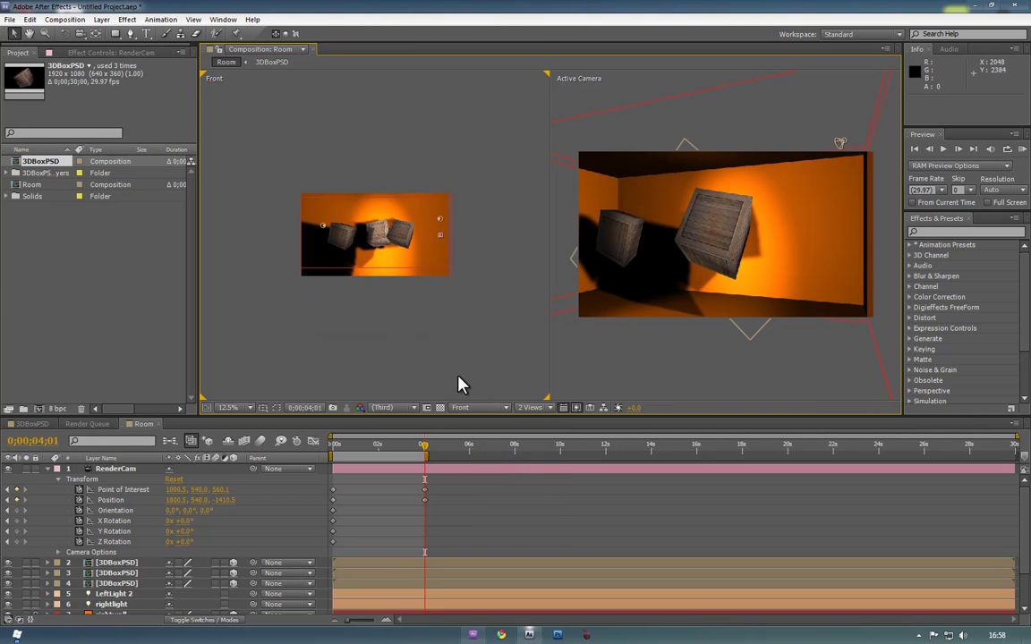
left_click(128, 469)
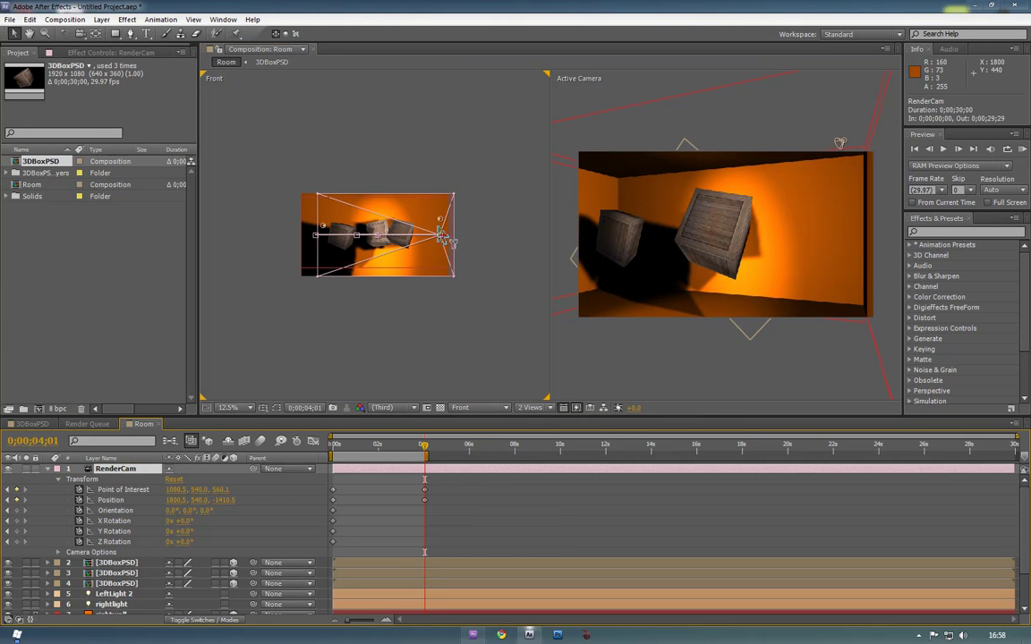
left_click_drag(414, 230, 394, 210)
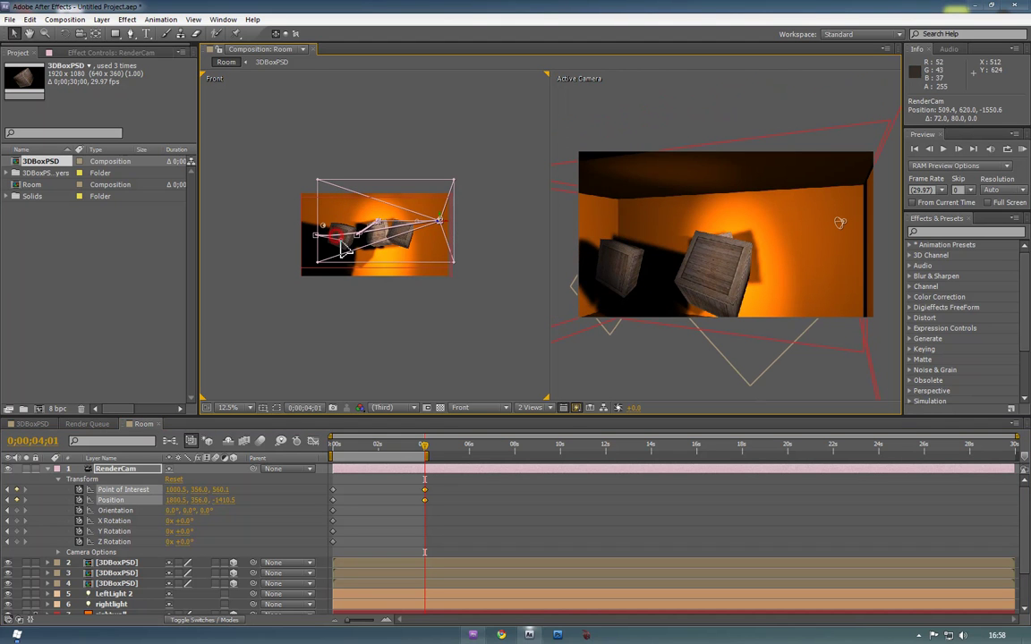
left_click_drag(418, 229, 410, 204)
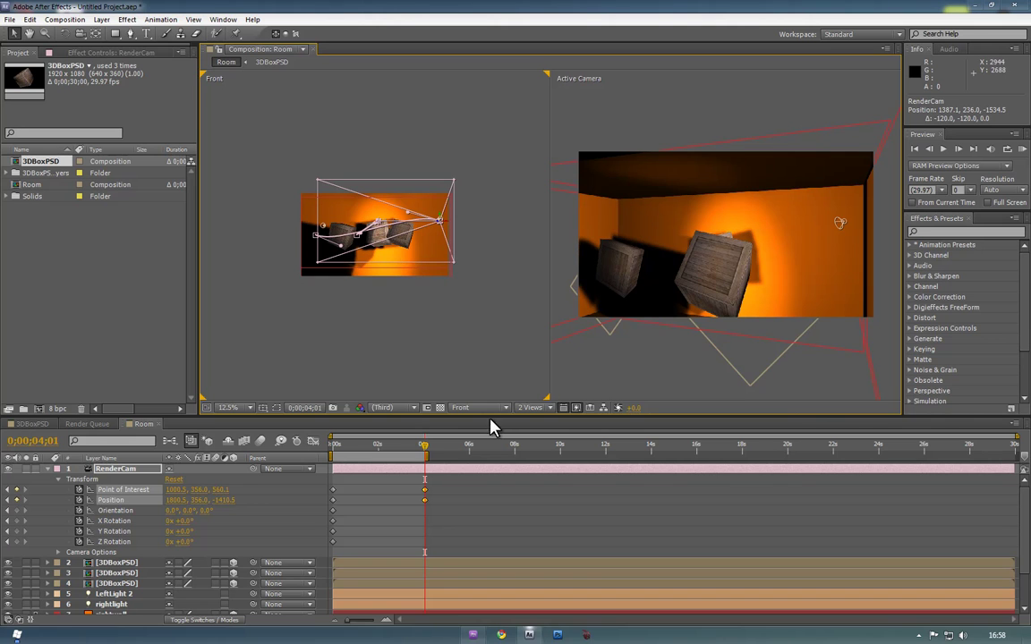
left_click_drag(420, 446, 333, 445)
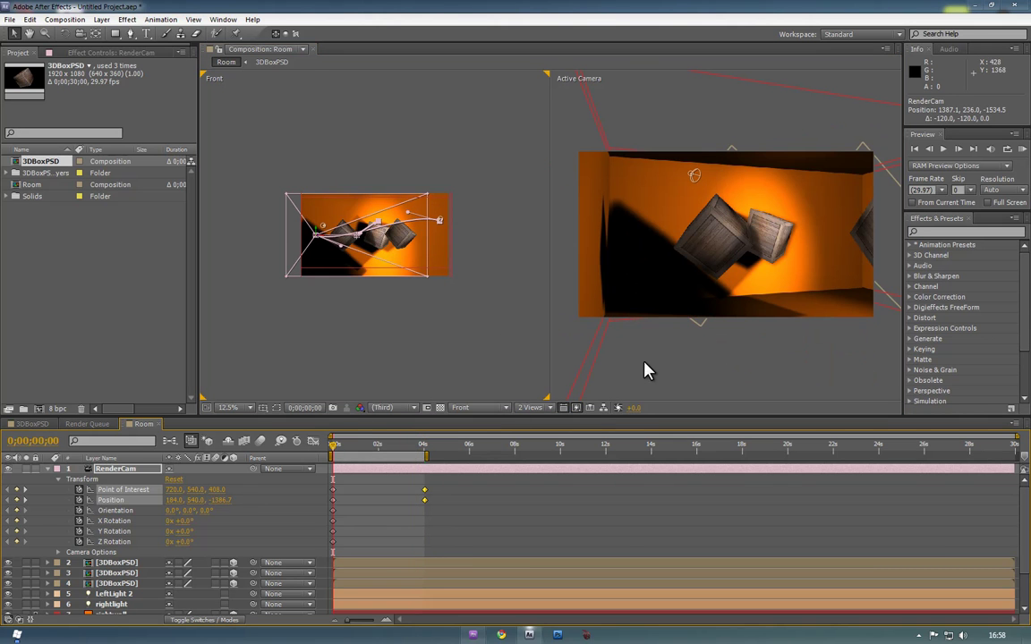
- Set the viewer layout to 1 View so only Active Camera is shown
left_click(529, 408)
left_click(527, 419)
scroll(549, 327, "up", 3)
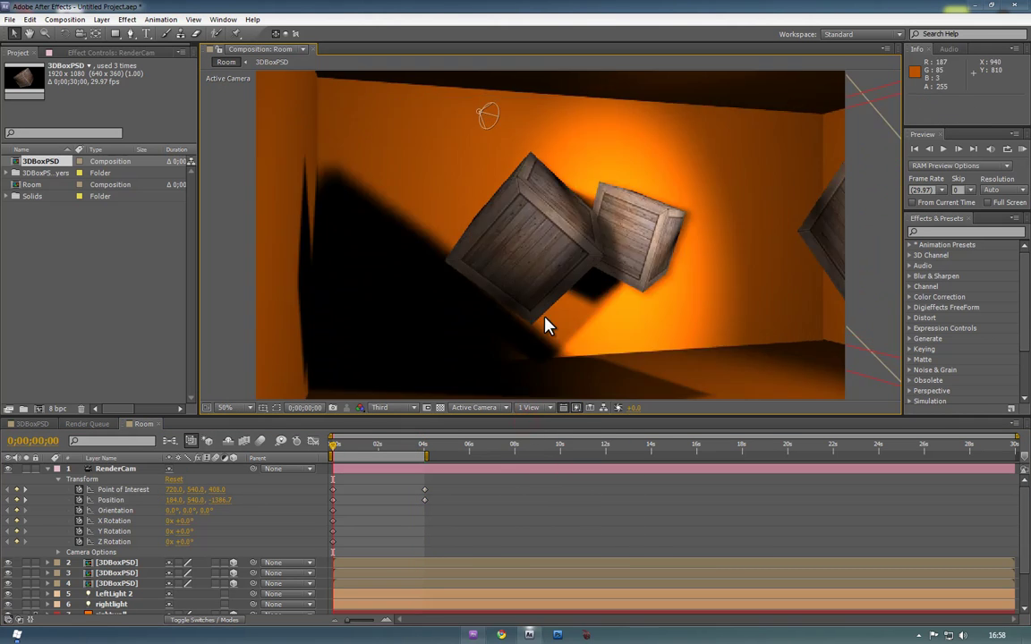
scroll(549, 326, "down", 2)
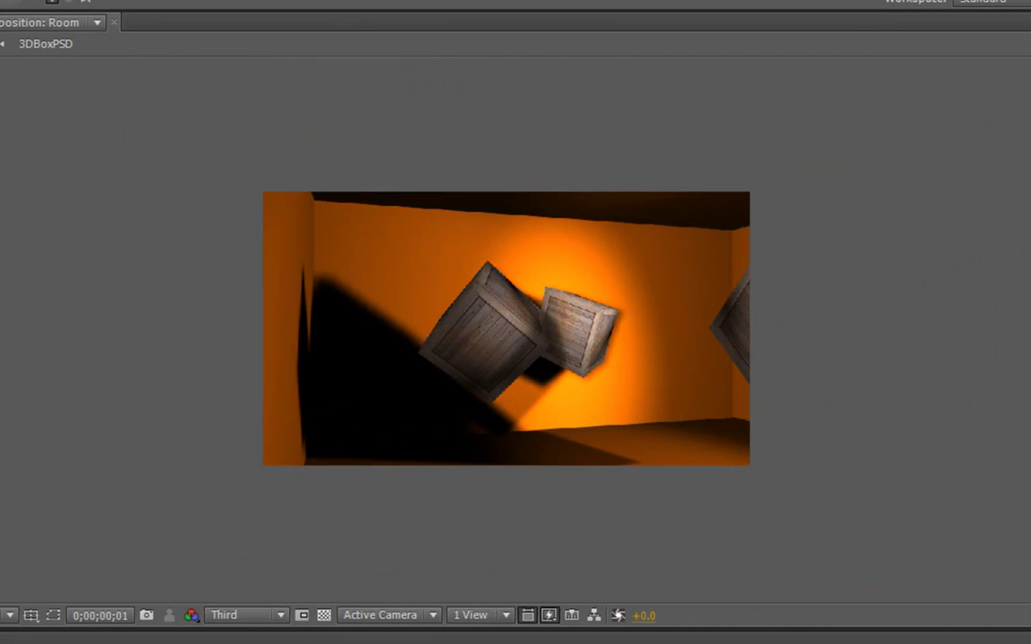